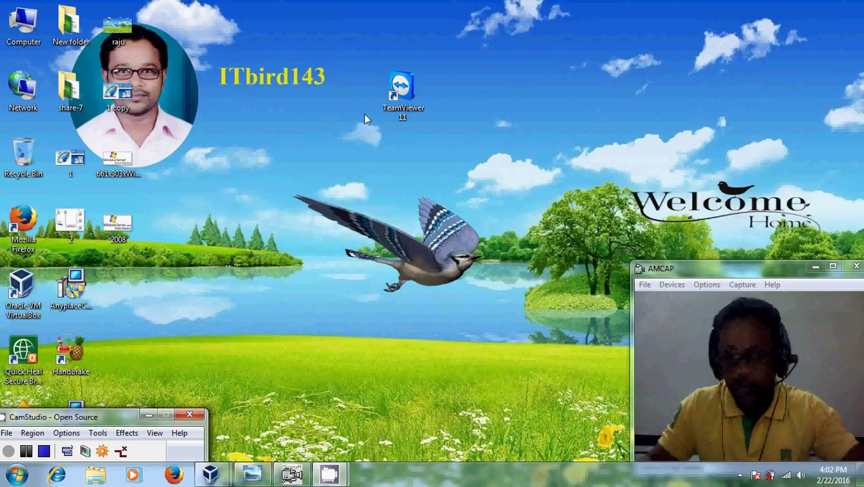
# Bring the server2008 VM forward and launch Server Manager inside the guest
pyautogui.doubleClick(118, 223)
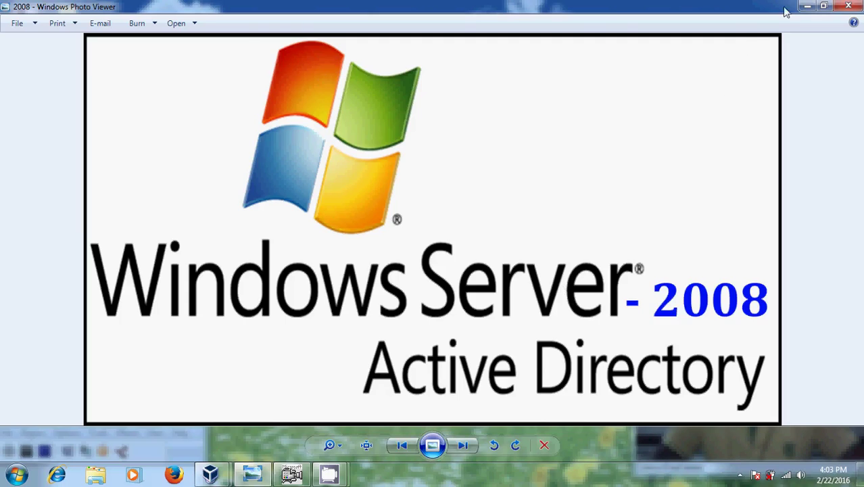
pyautogui.click(809, 7)
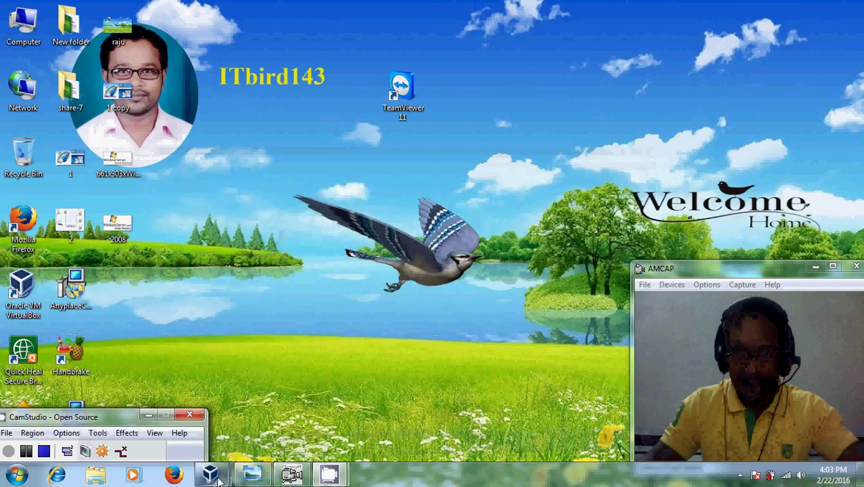
pyautogui.click(272, 420)
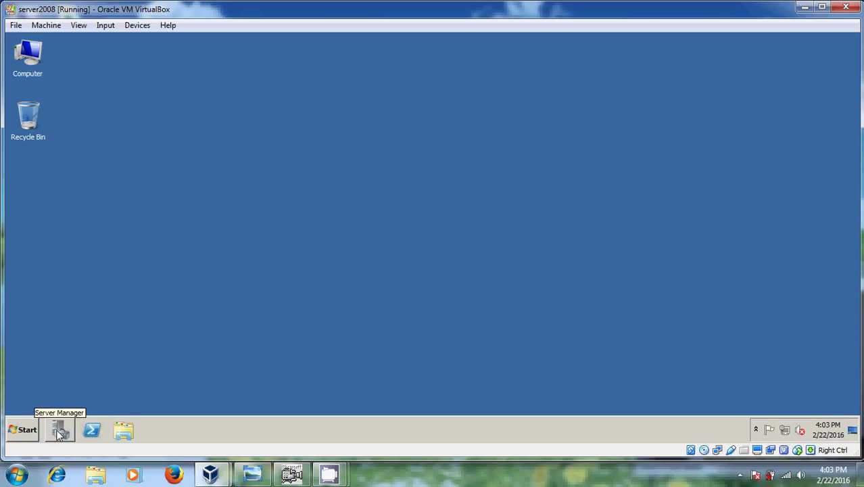
pyautogui.click(59, 432)
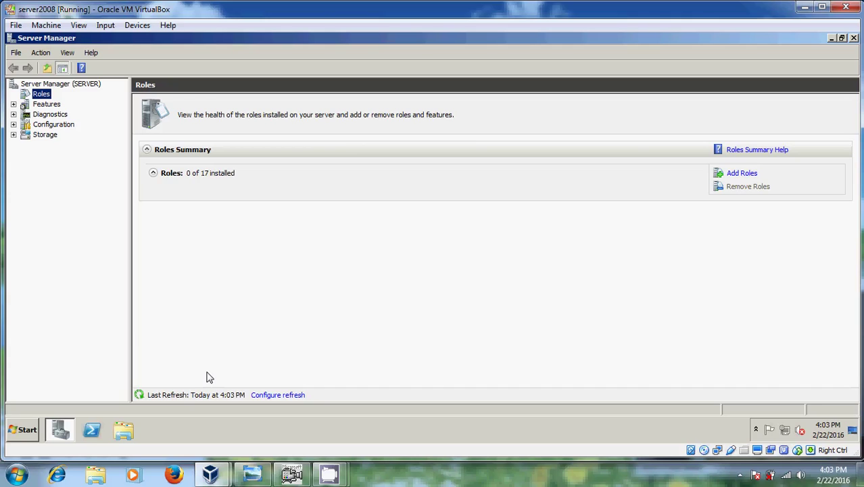
# Start the Add Roles Wizard and advance past Before You Begin to Select Server Roles
pyautogui.click(747, 176)
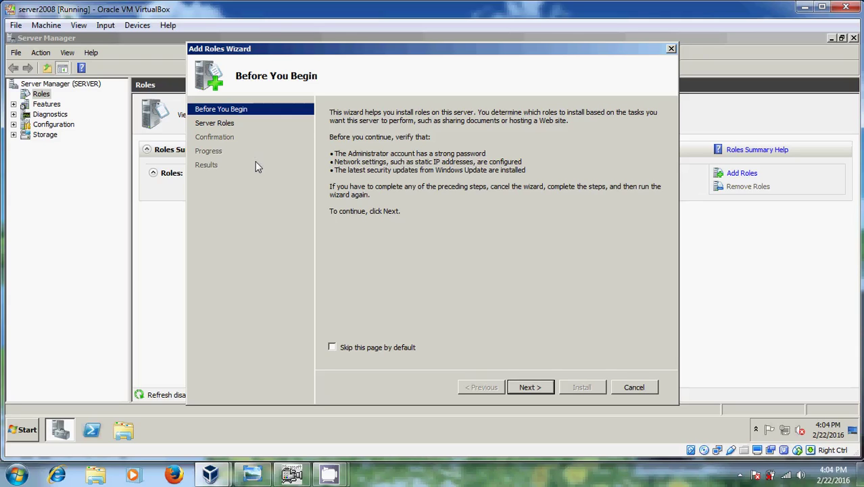
pyautogui.click(530, 387)
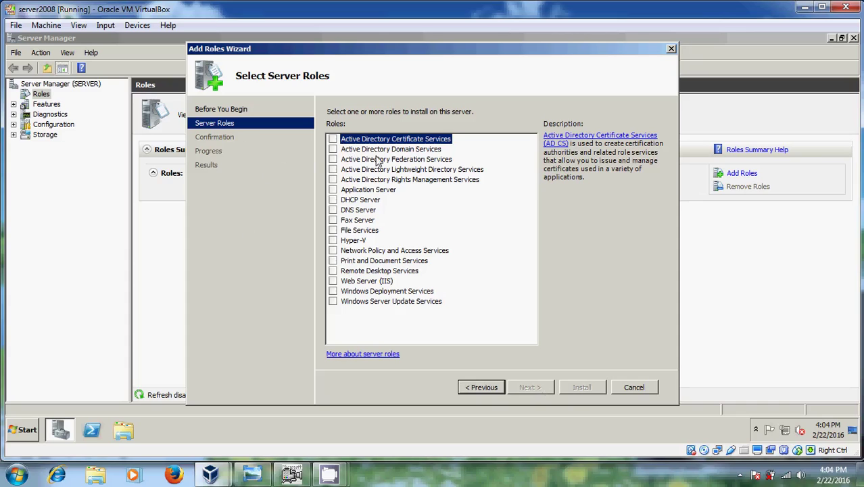
# Tick Active Directory Domain Services with its .NET Framework 3.5.1 features and advance to confirmation
pyautogui.click(334, 150)
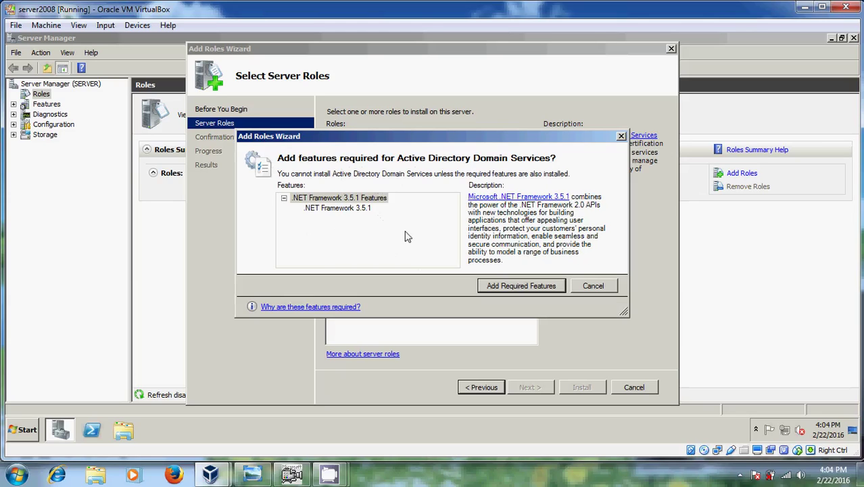
pyautogui.click(520, 289)
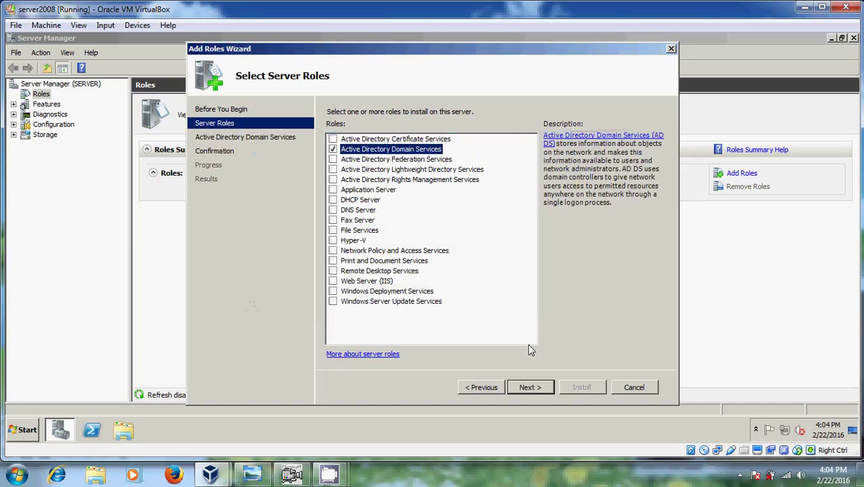
pyautogui.click(530, 389)
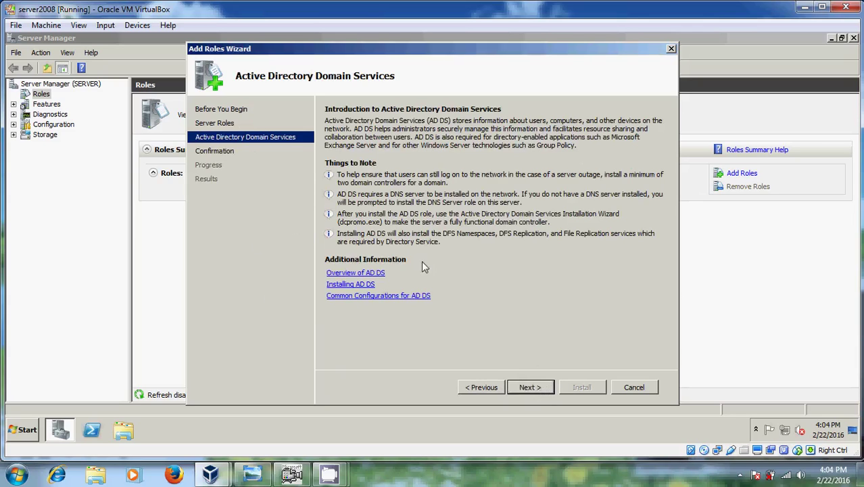
pyautogui.click(530, 387)
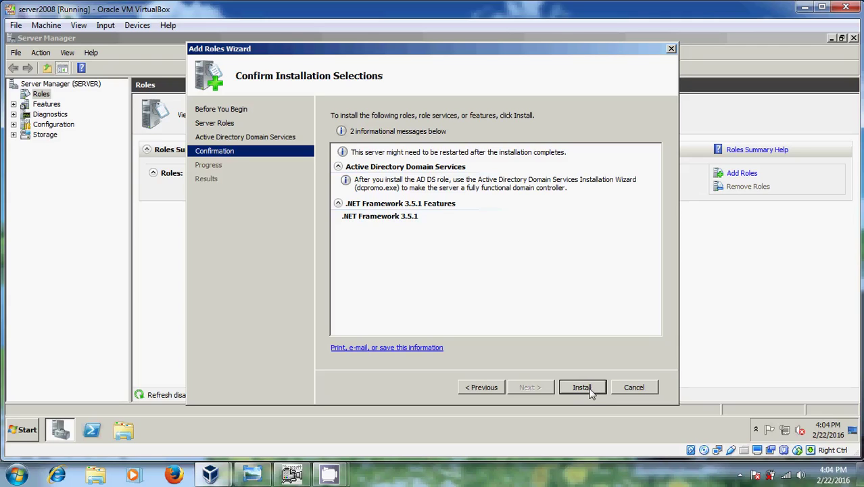
# Install AD DS and .NET Framework 3.5.1 until both report Installation succeeded
pyautogui.click(583, 388)
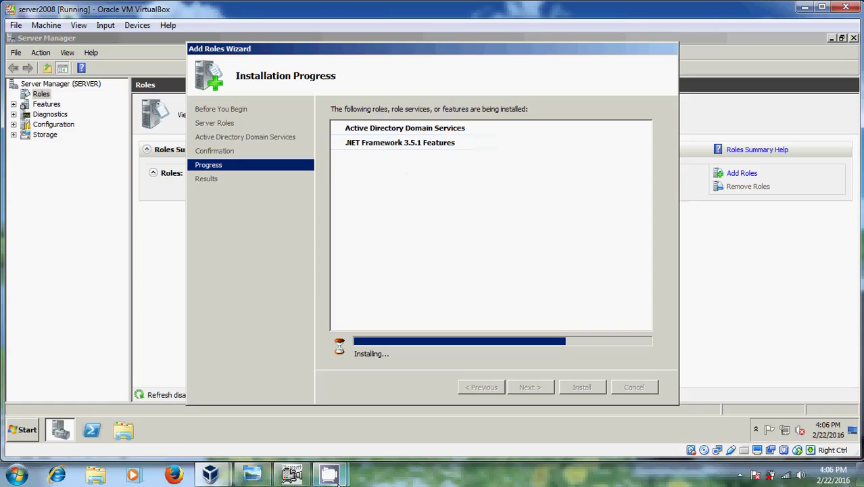
pyautogui.moveTo(331, 481)
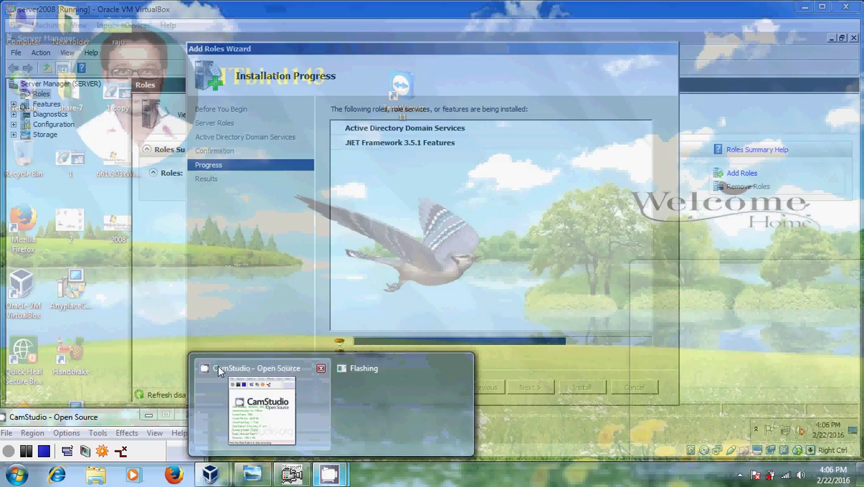
pyautogui.click(218, 370)
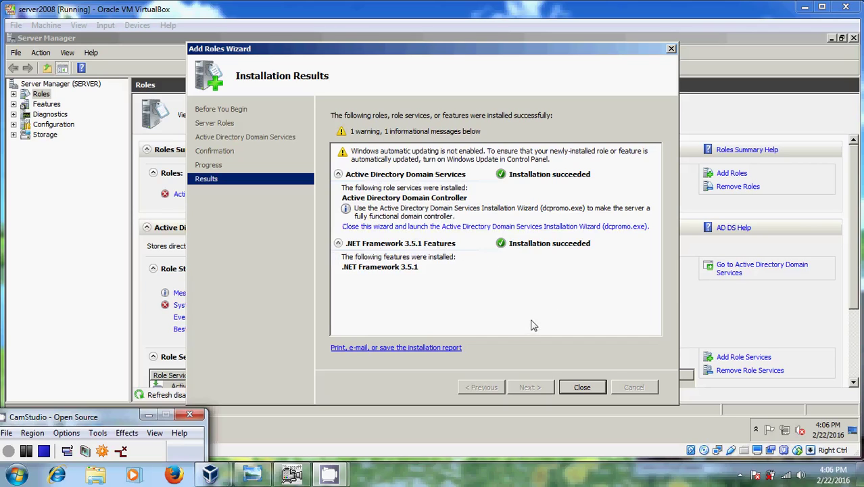
# Close the wizard and Server Manager, then choose Restart from the guest's Start menu
pyautogui.click(586, 391)
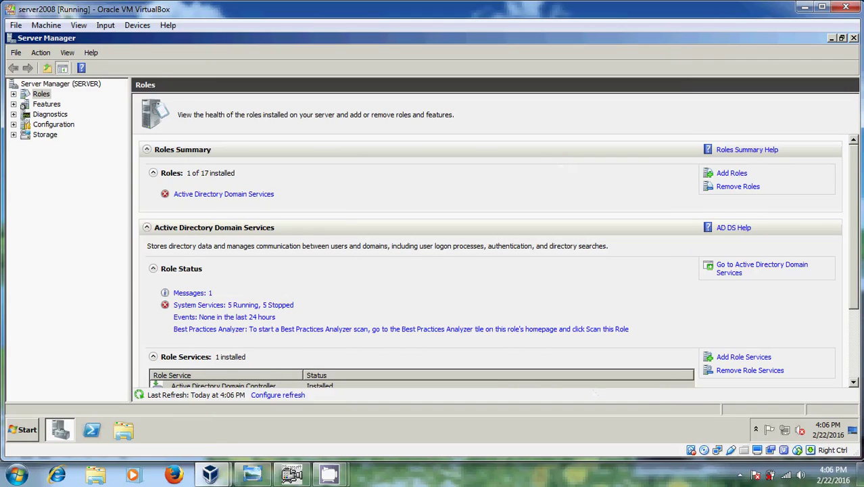
pyautogui.click(854, 38)
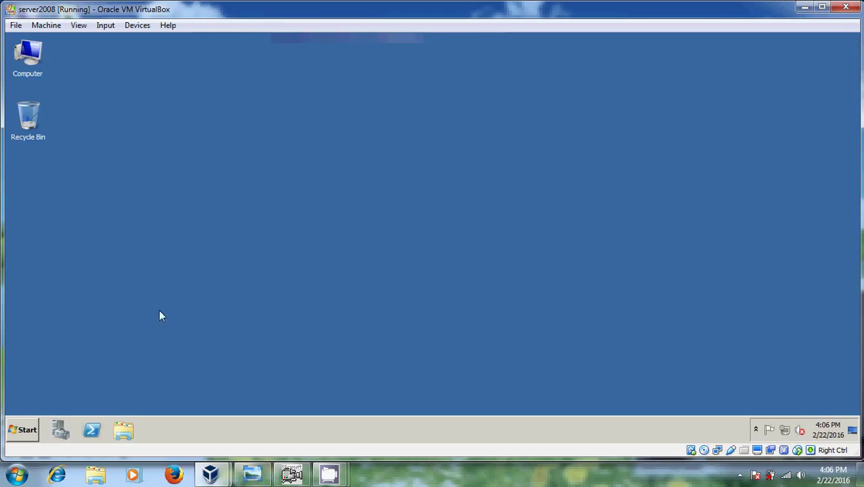
pyautogui.click(24, 429)
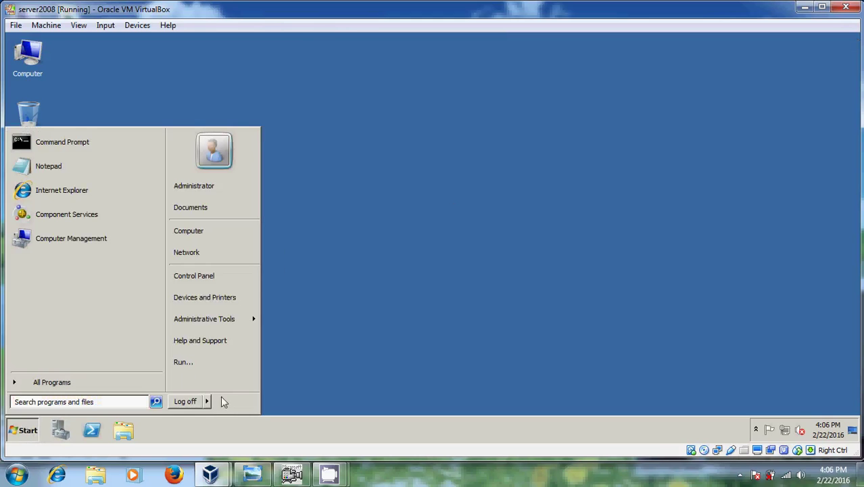
pyautogui.moveTo(210, 399)
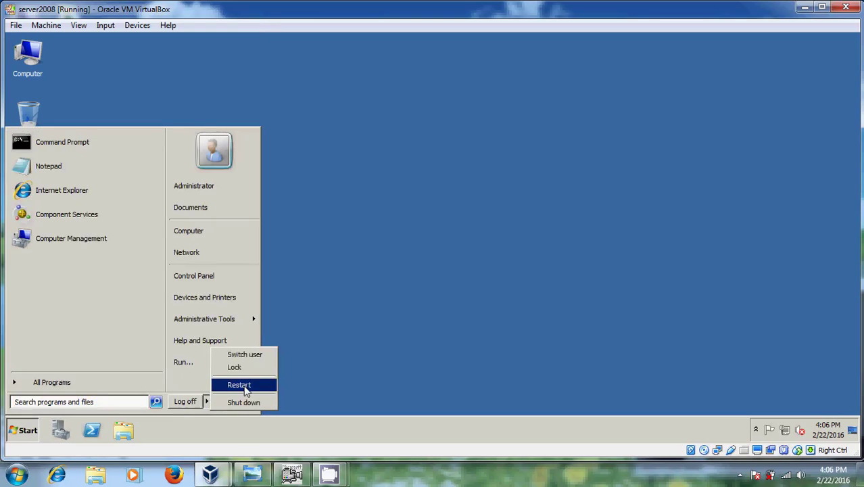
pyautogui.click(245, 389)
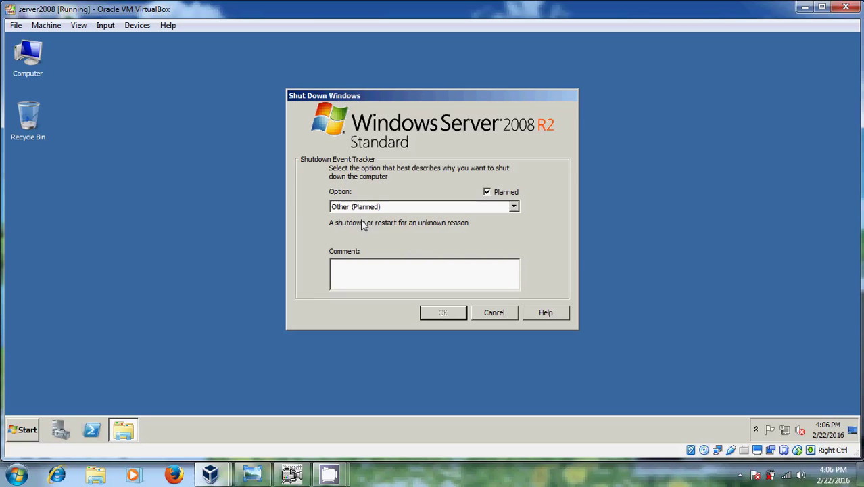
# Confirm the restart with reason Other (Planned) and the comment 'restart'
pyautogui.click(514, 207)
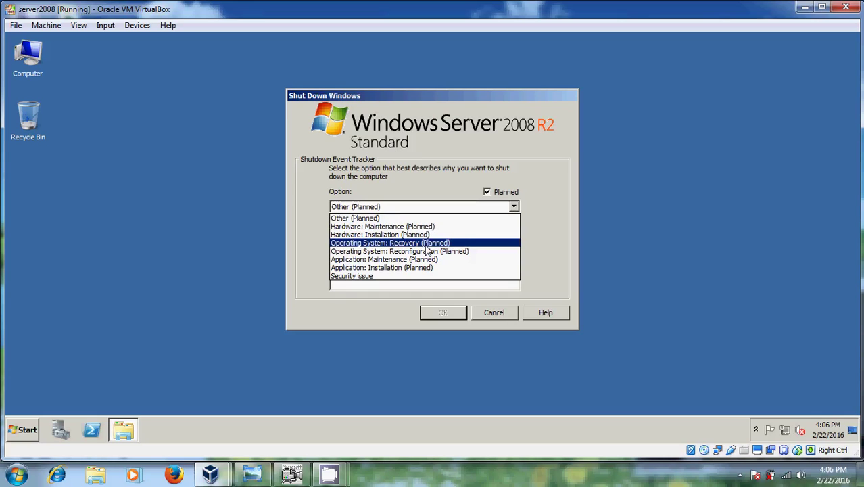
pyautogui.click(514, 206)
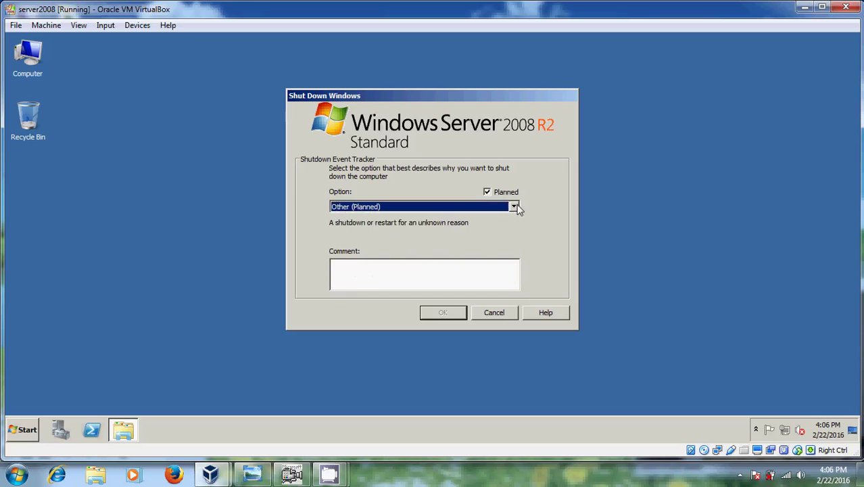
pyautogui.click(416, 268)
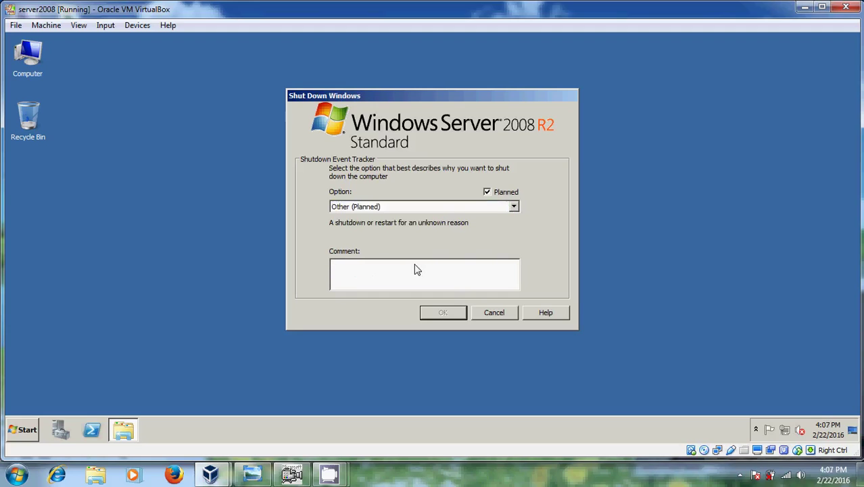
pyautogui.write('restart')
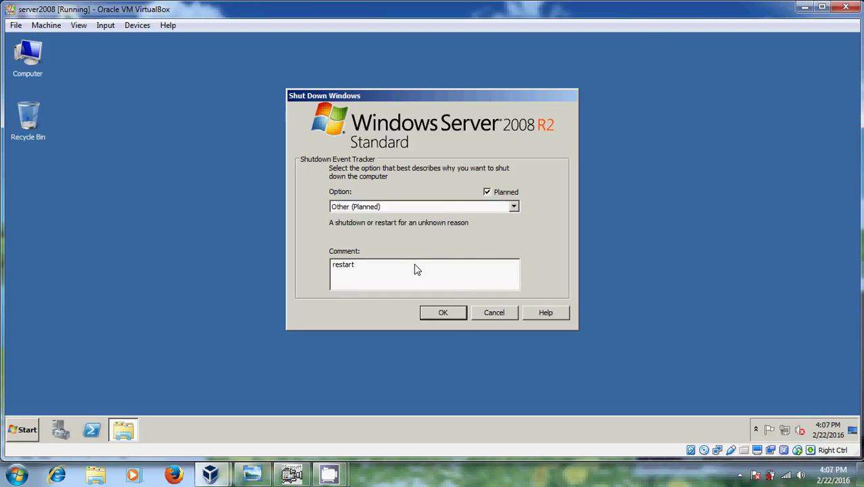
pyautogui.click(443, 313)
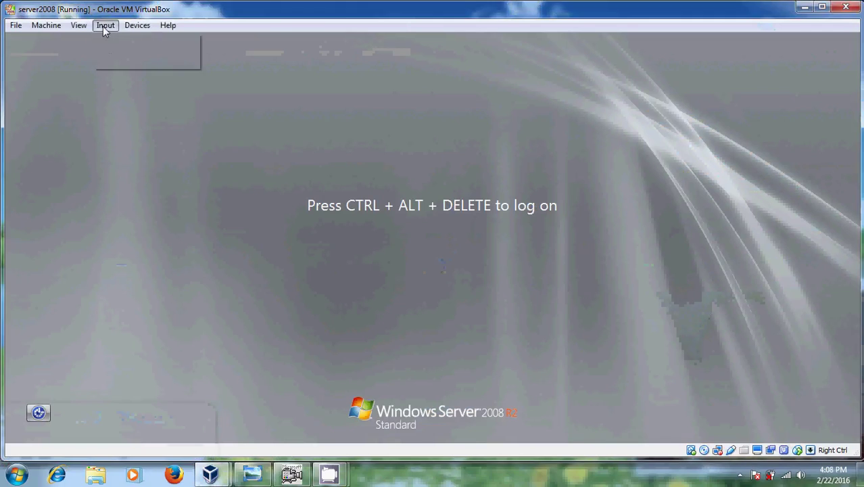
# Send Ctrl-Alt-Del to the guest and log on as Administrator with the account password
pyautogui.click(106, 26)
pyautogui.moveTo(146, 40)
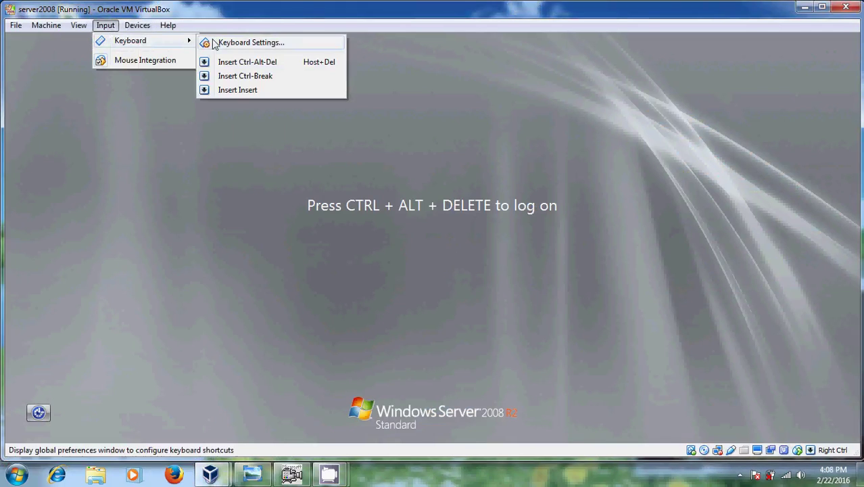
pyautogui.click(254, 61)
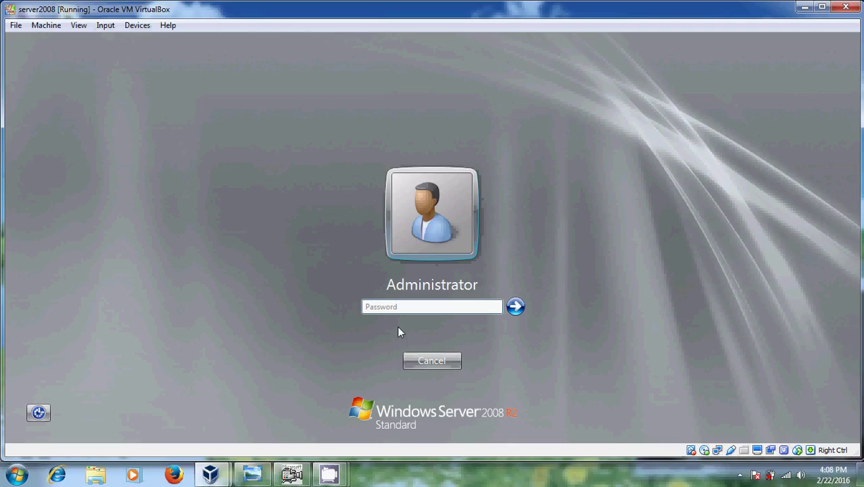
pyautogui.write('password')
pyautogui.press('Return')
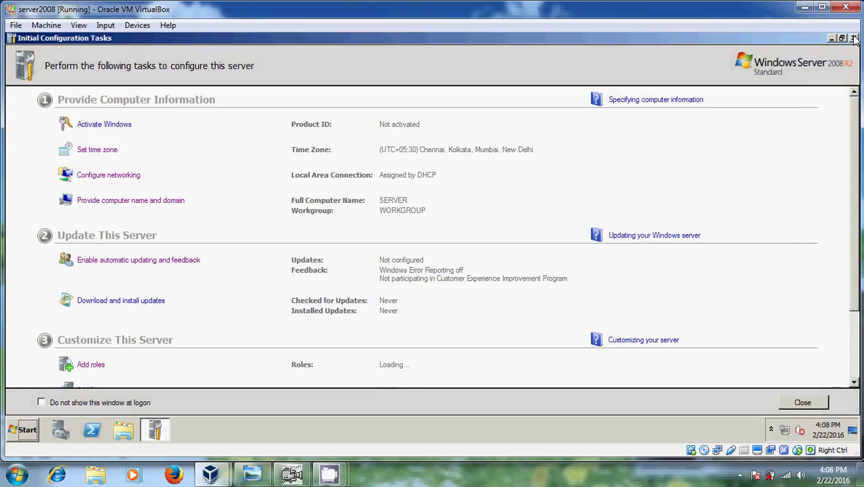
# Close Initial Configuration Tasks and open the Active Directory Domain Services page under Roles
pyautogui.click(854, 39)
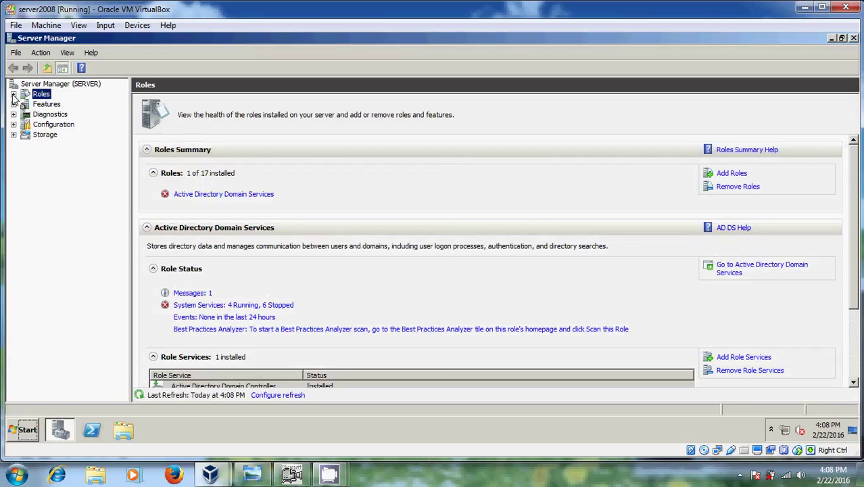
pyautogui.click(14, 96)
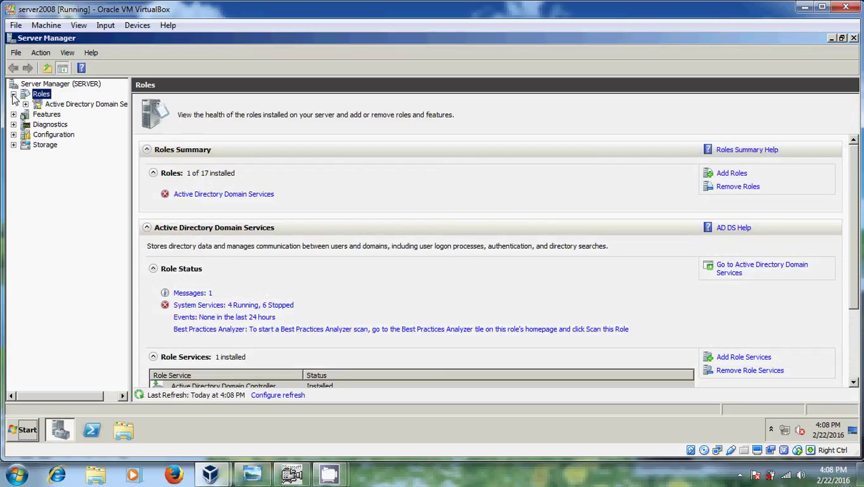
pyautogui.click(93, 110)
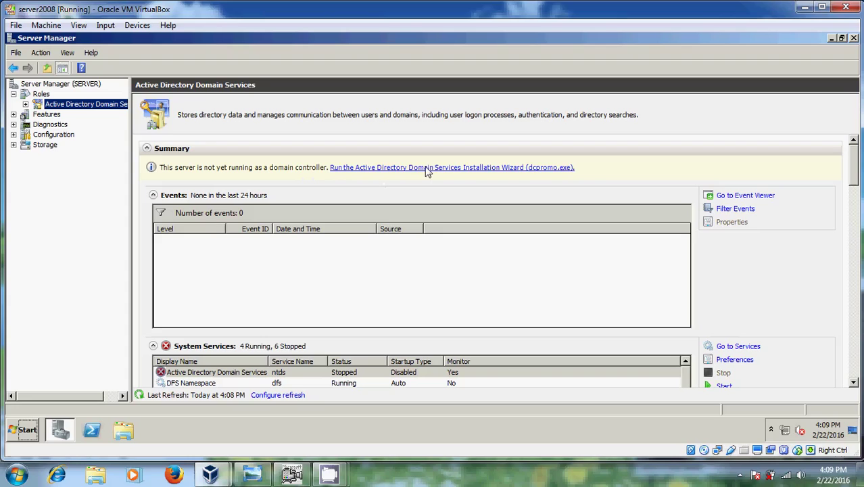
# Run dcpromo.exe, pass the welcome and compatibility pages, and select 'Create a new domain in a new forest'
pyautogui.click(507, 172)
pyautogui.click(482, 171)
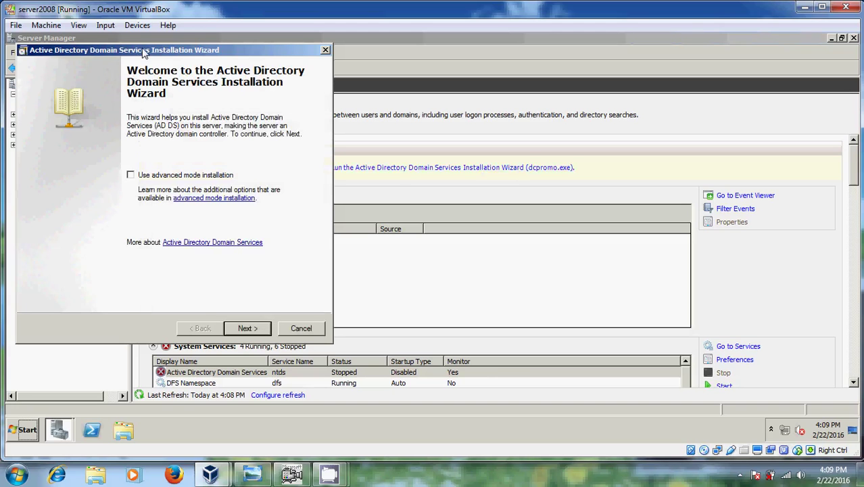
pyautogui.moveTo(145, 51); pyautogui.dragTo(206, 45)
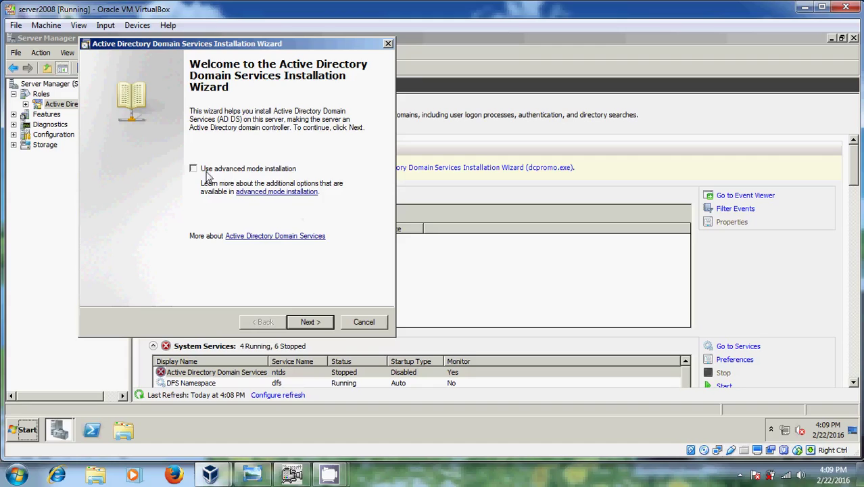
pyautogui.click(309, 325)
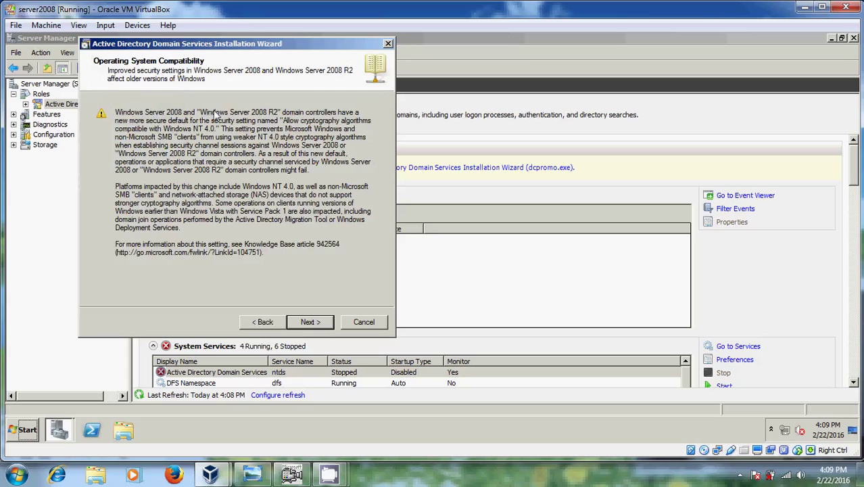
pyautogui.click(310, 323)
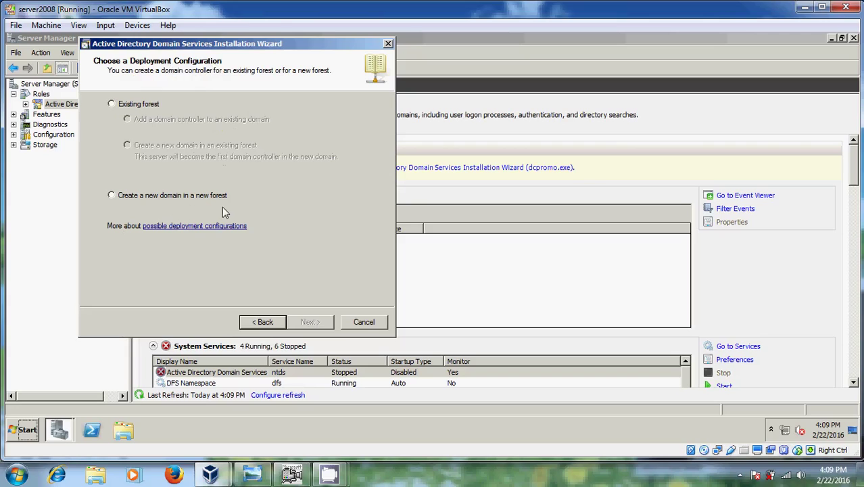
pyautogui.click(112, 197)
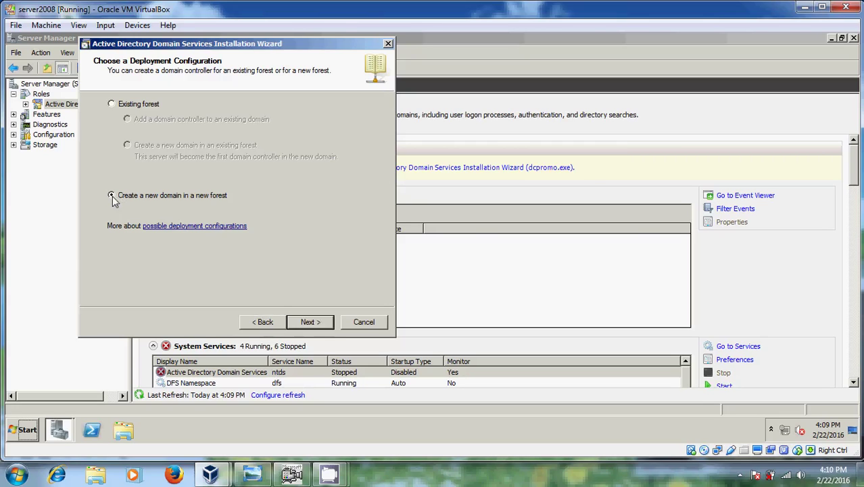
# Enter intranet.com as the forest root domain FQDN and continue
pyautogui.click(318, 325)
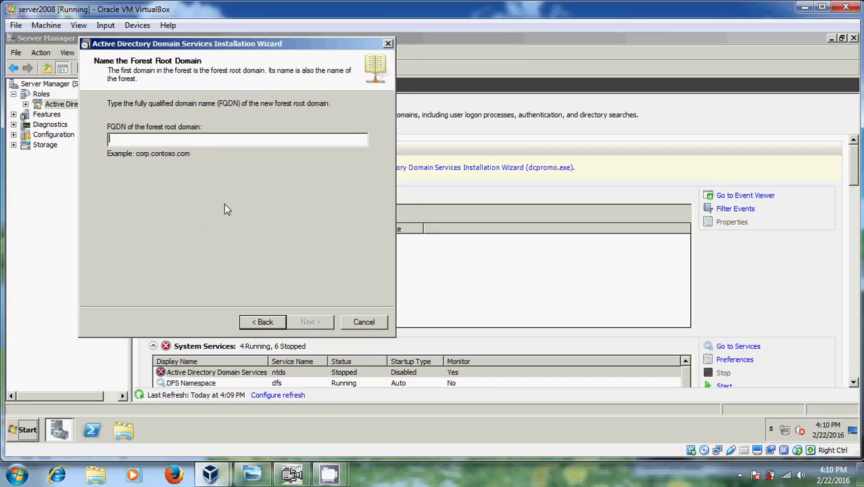
pyautogui.write('intran')
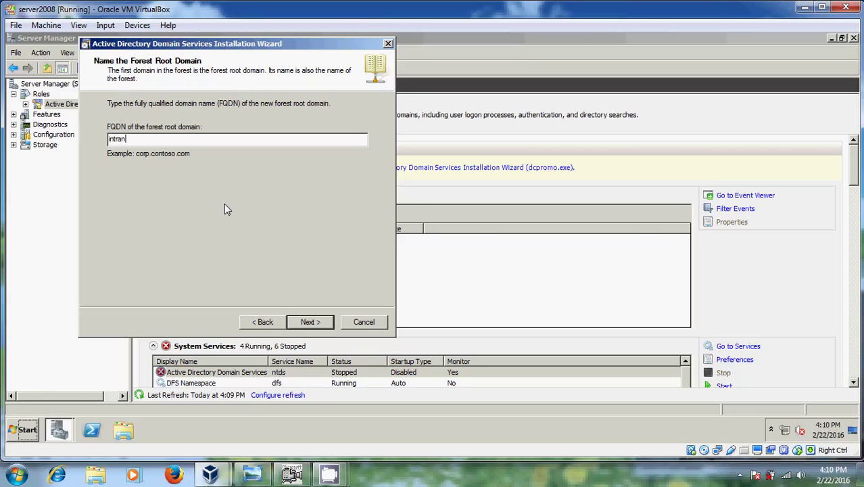
pyautogui.write('et.com')
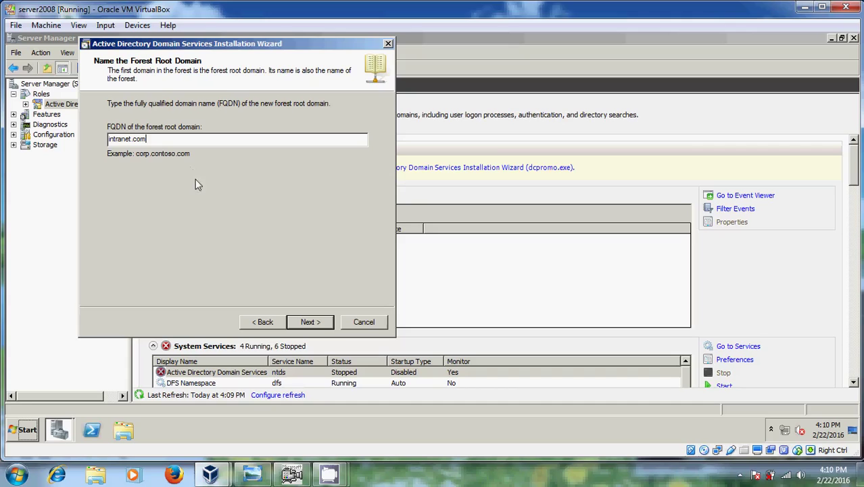
pyautogui.click(310, 322)
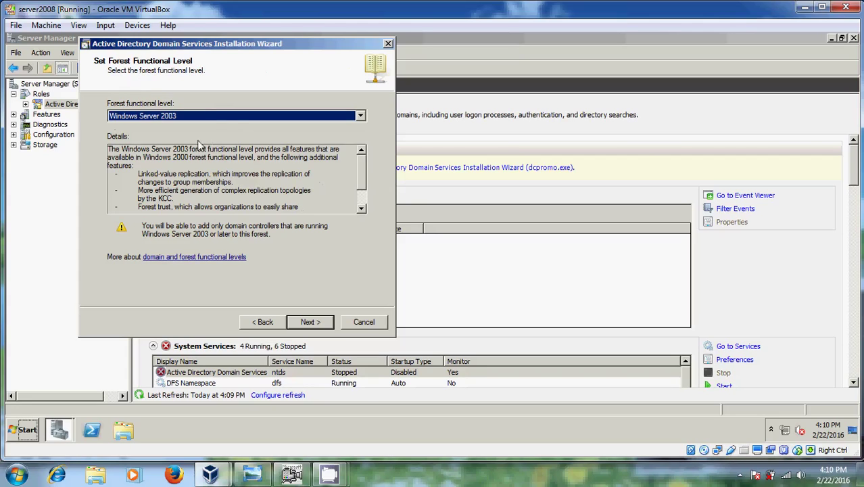
# Choose Windows Server 2008 for both the forest and domain functional levels
pyautogui.click(361, 117)
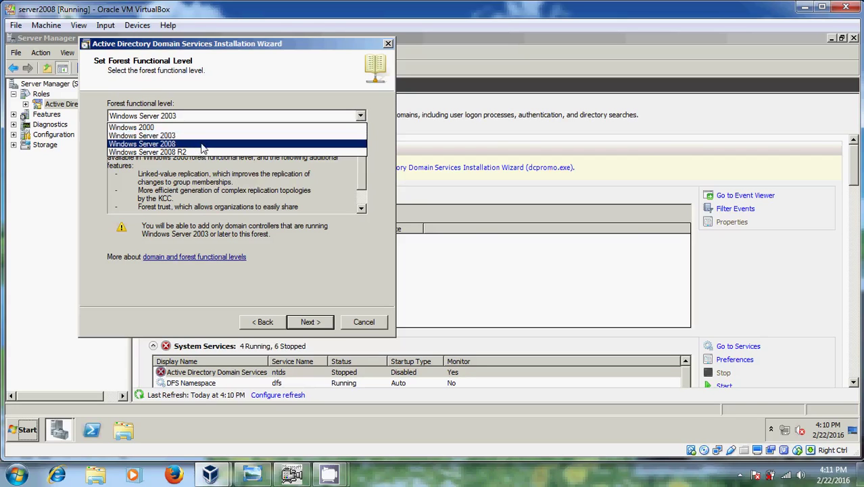
pyautogui.click(203, 144)
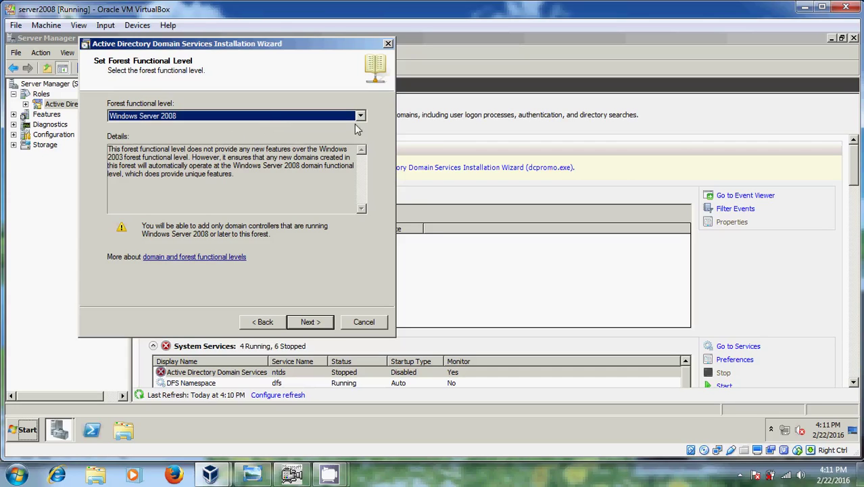
pyautogui.click(320, 324)
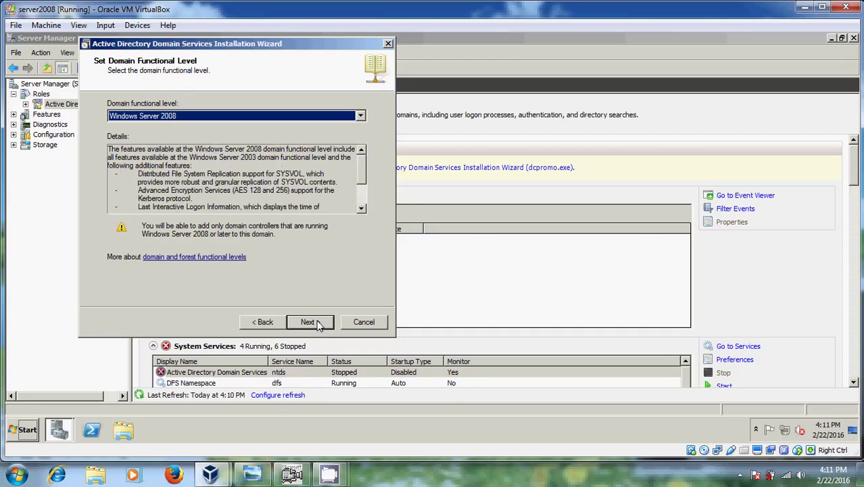
pyautogui.click(321, 323)
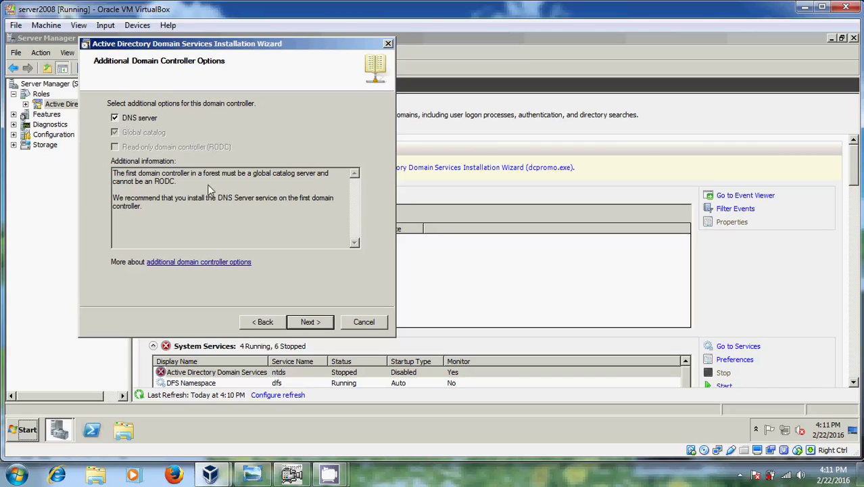
# Keep DNS server selected and answer No to continuing with a dynamically assigned IP
pyautogui.click(313, 324)
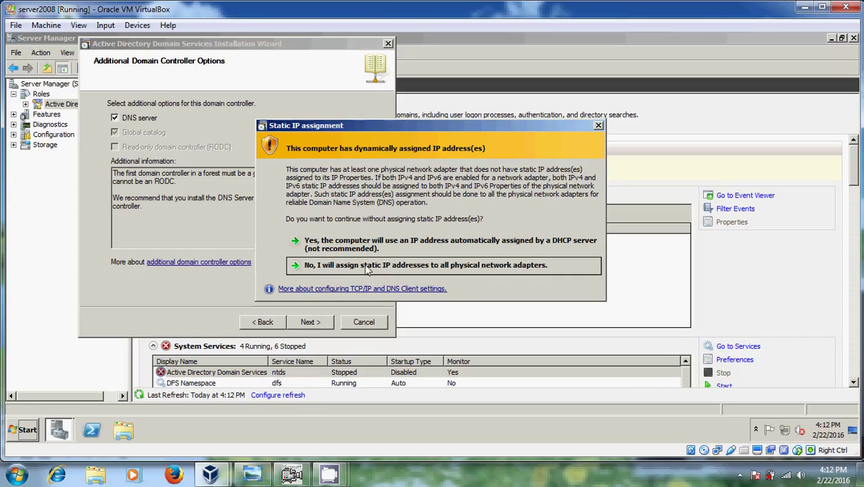
pyautogui.click(369, 268)
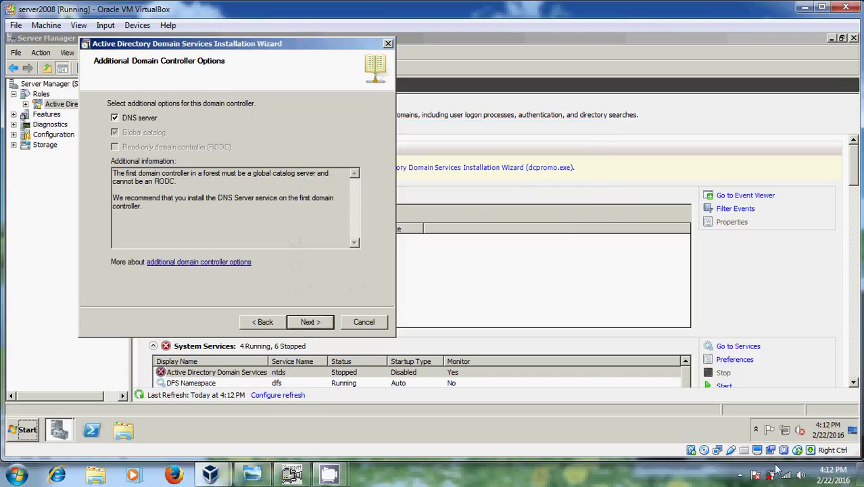
# Open the TCP/IPv4 properties of the guest's Local Area Connection
pyautogui.click(784, 430)
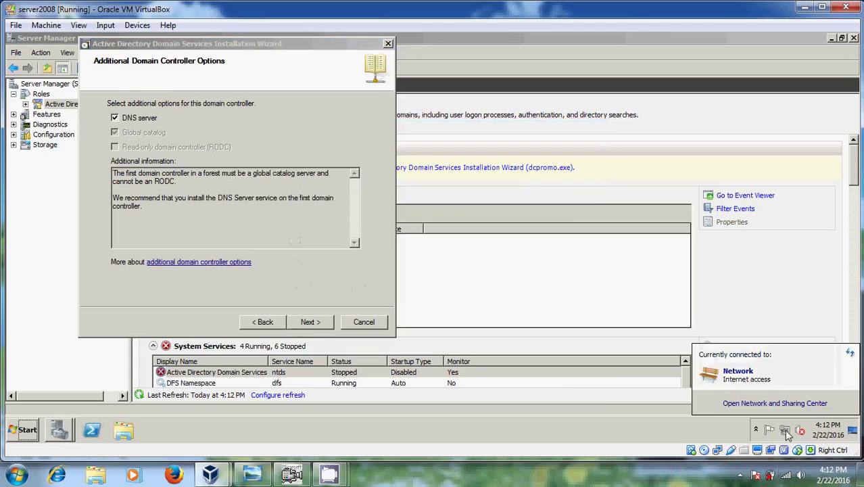
pyautogui.click(785, 404)
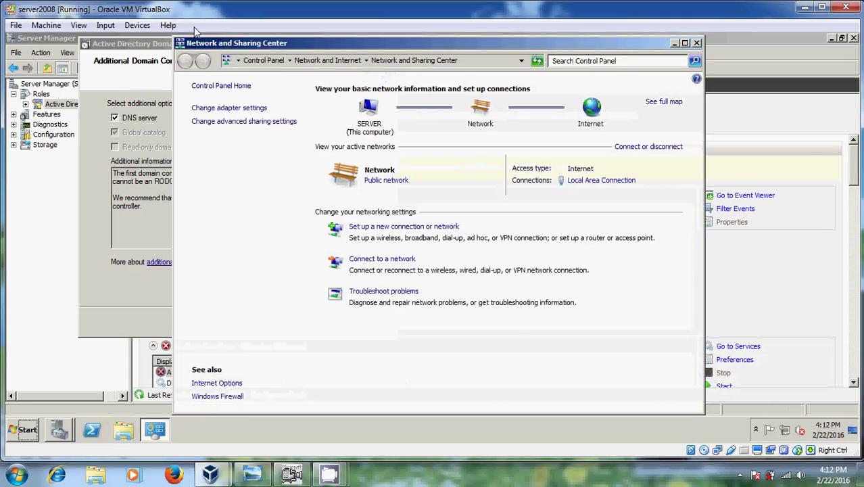
pyautogui.click(621, 182)
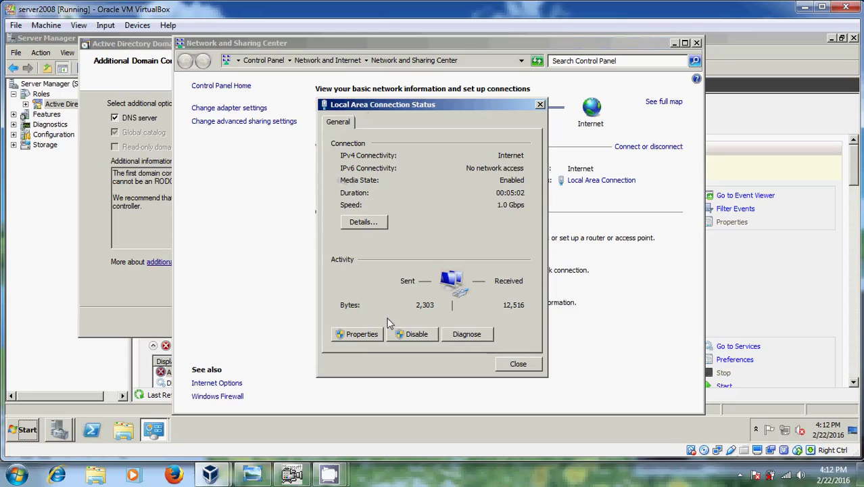
pyautogui.click(369, 335)
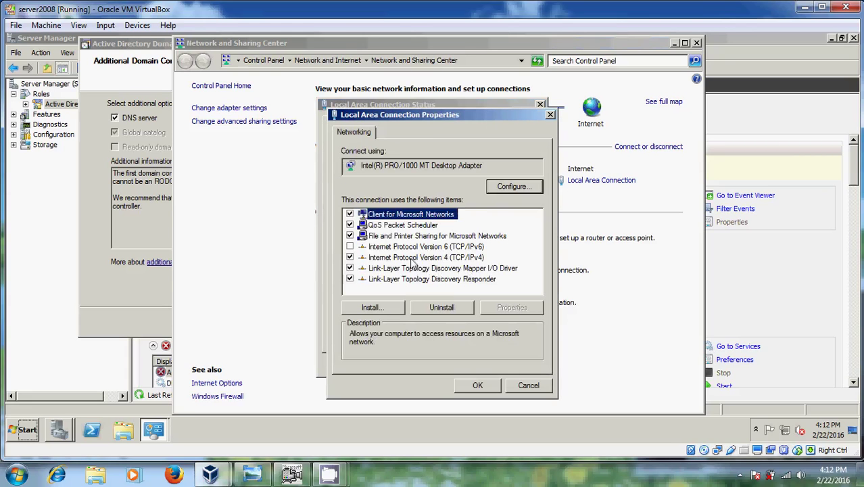
pyautogui.click(429, 259)
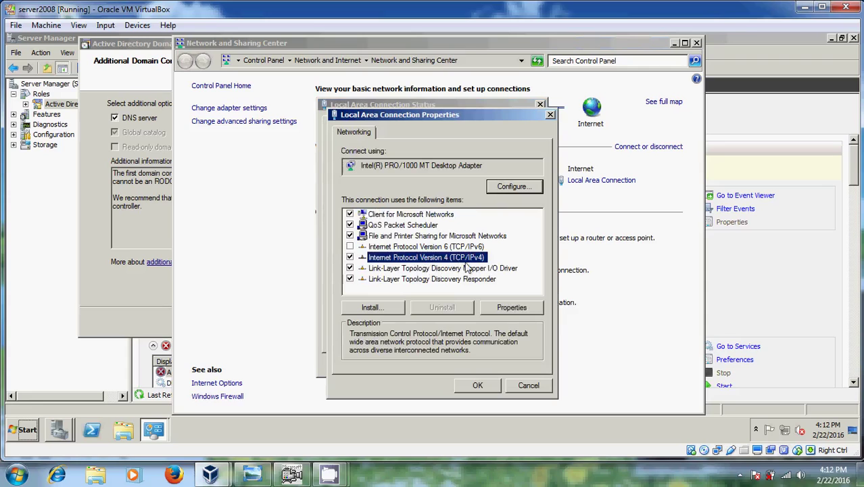
pyautogui.click(530, 311)
# Assign static IP 192.168.0.100, mask 255.255.255.0, gateway 192.168.0.1, DNS 192.168.0.100
pyautogui.click(405, 225)
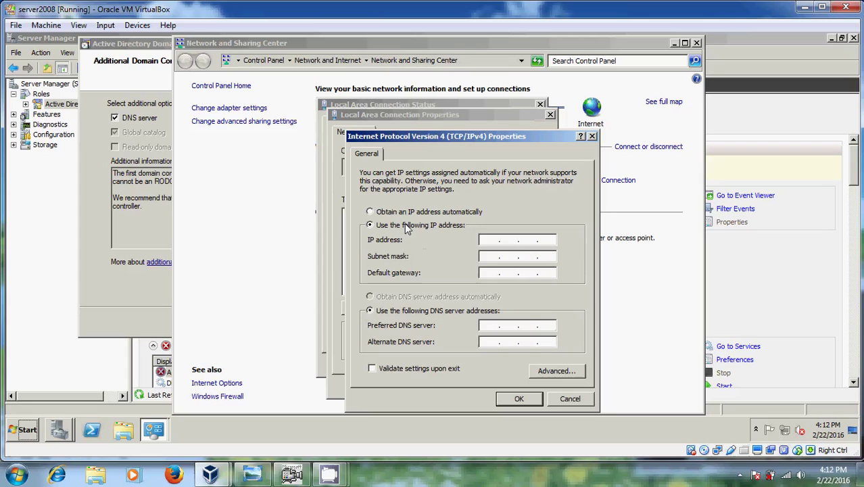
pyautogui.click(498, 245)
pyautogui.write('192 . 168 . 0 . 100')
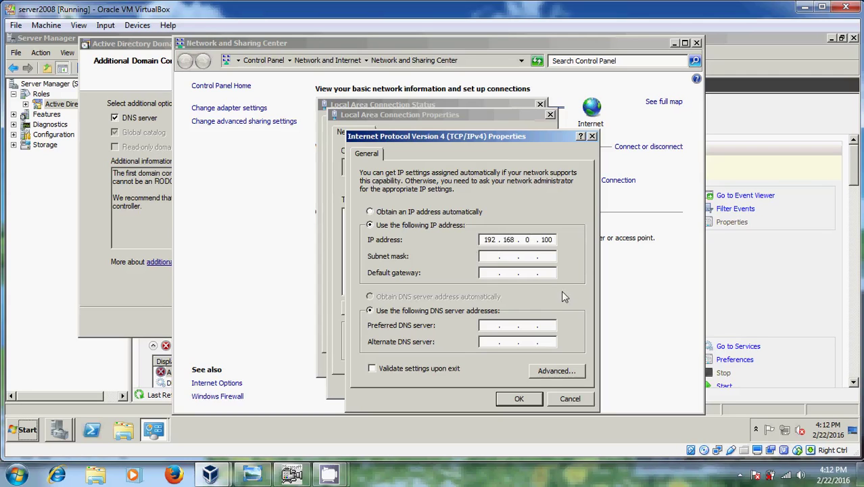
pyautogui.press('Tab')
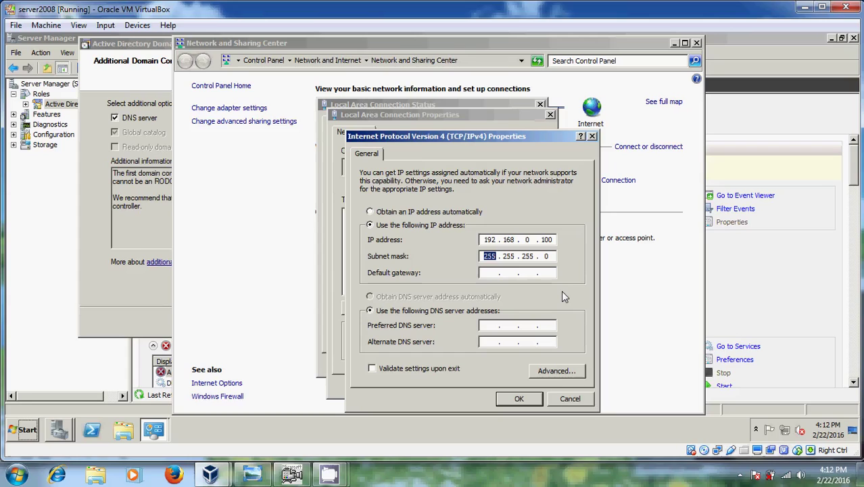
pyautogui.press('Tab')
pyautogui.write('192')
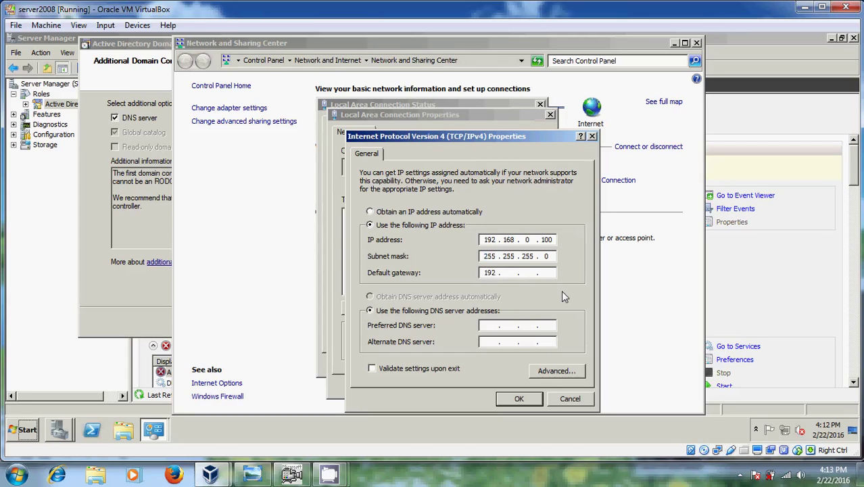
pyautogui.write('16801')
pyautogui.click(491, 325)
pyautogui.write('192 . 168 . ')
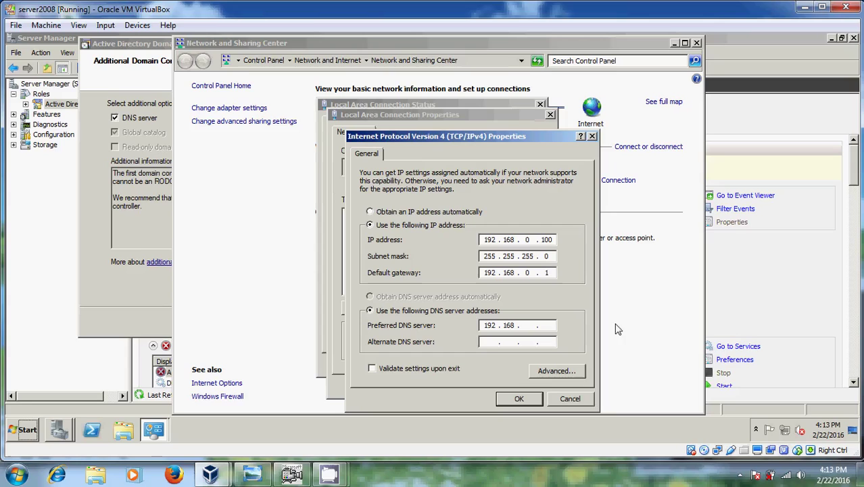
pyautogui.write('0 . 100')
# Apply the IPv4 settings and close all network windows to return to the wizard
pyautogui.click(520, 400)
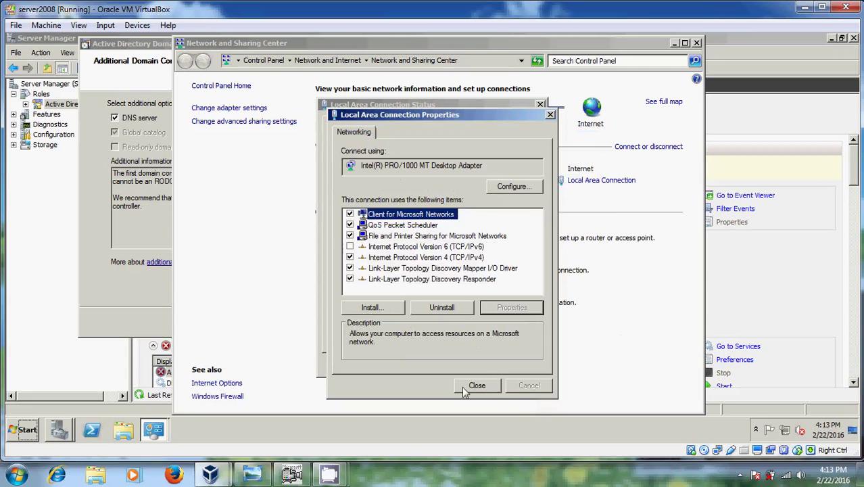
pyautogui.click(482, 386)
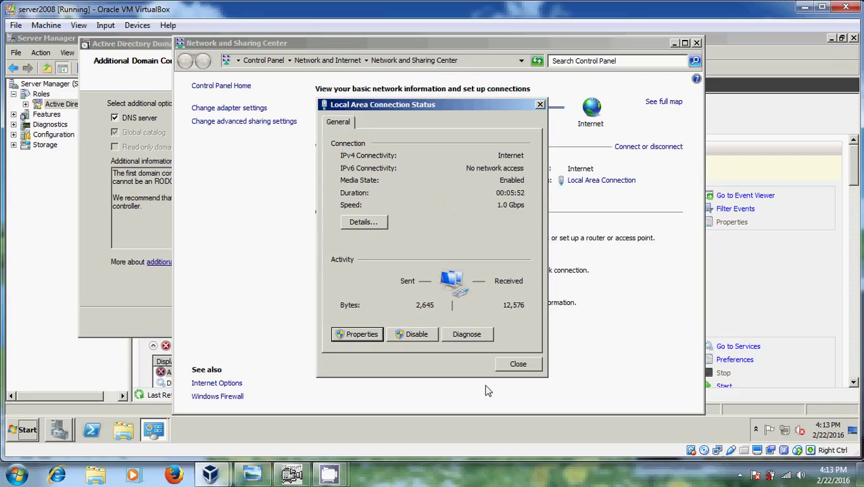
pyautogui.click(518, 365)
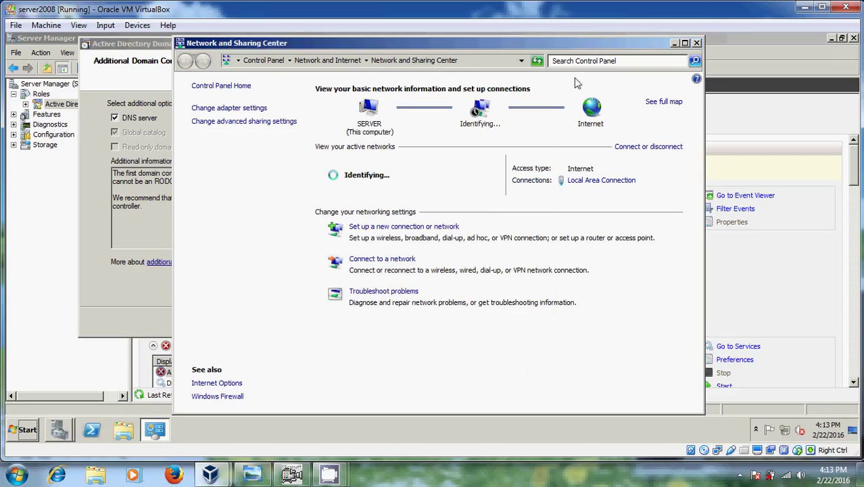
pyautogui.click(697, 43)
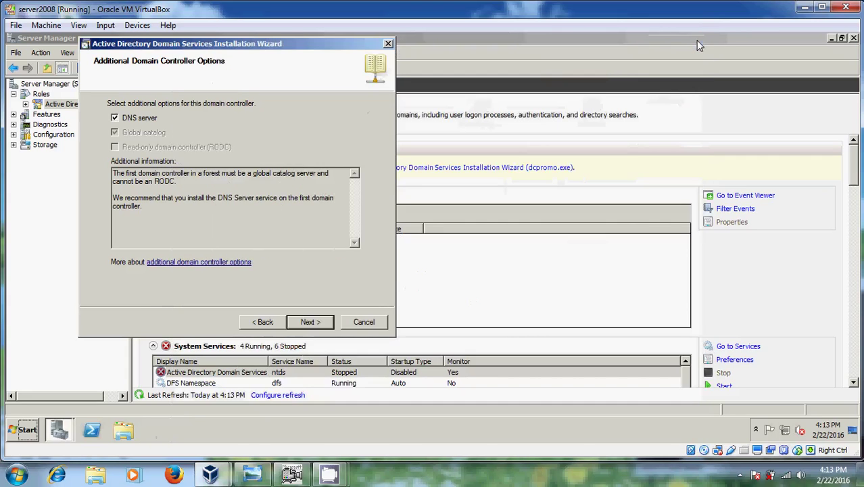
# Continue past the domain controller options and accept the DNS delegation warning
pyautogui.click(311, 322)
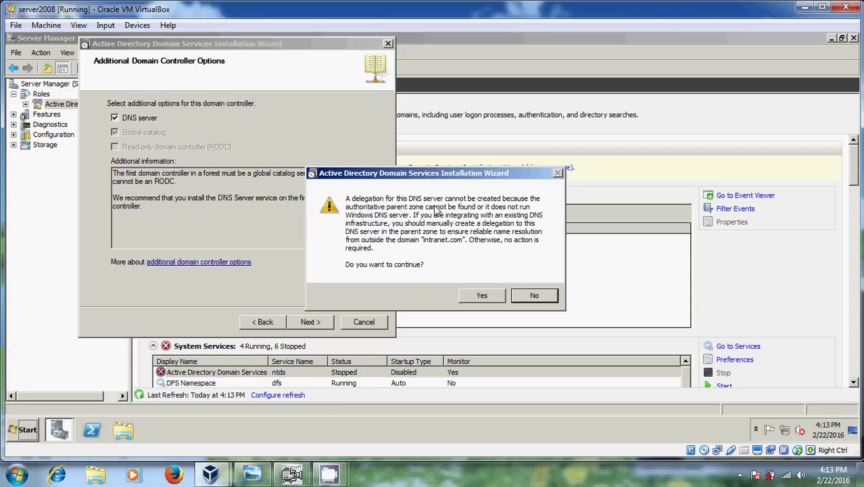
pyautogui.click(480, 297)
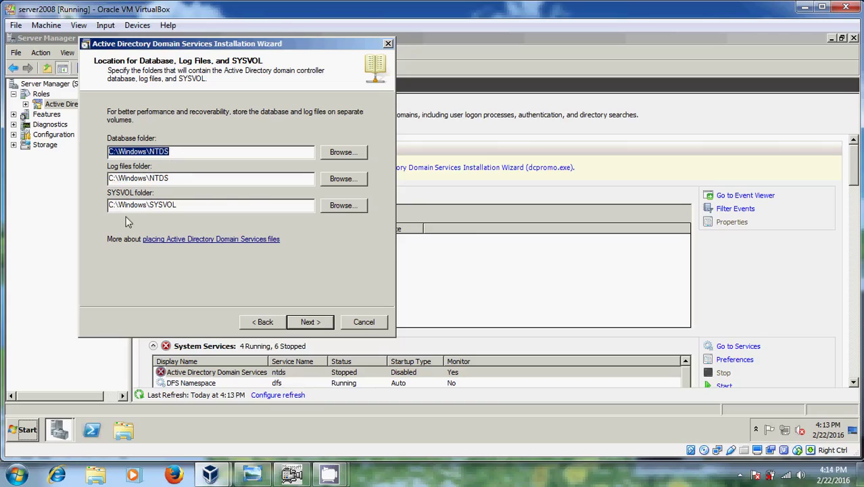
# Keep the default NTDS and SYSVOL folders and enter and confirm a Directory Services Restore Mode password
pyautogui.click(309, 323)
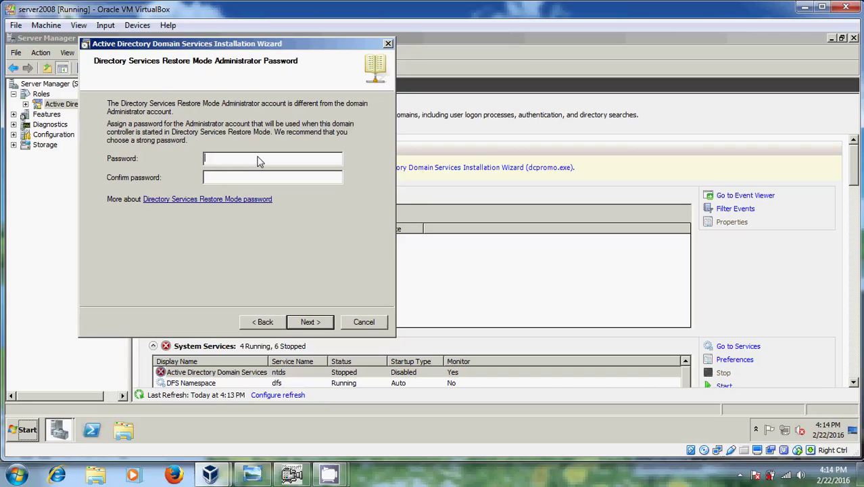
pyautogui.write('123456789')
pyautogui.press('Tab')
pyautogui.write('••••')
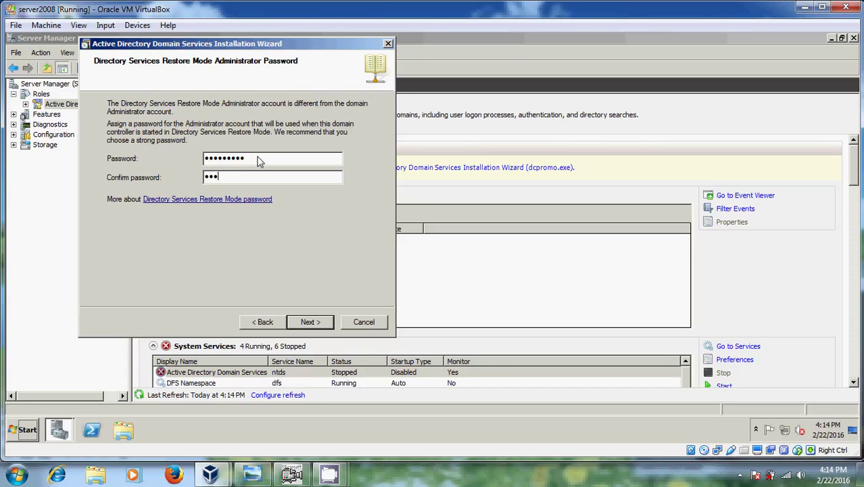
pyautogui.write('••')
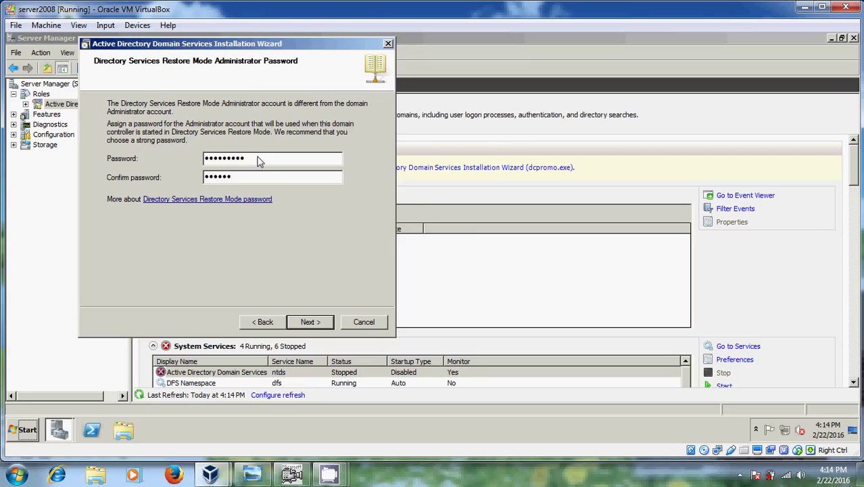
pyautogui.write('••')
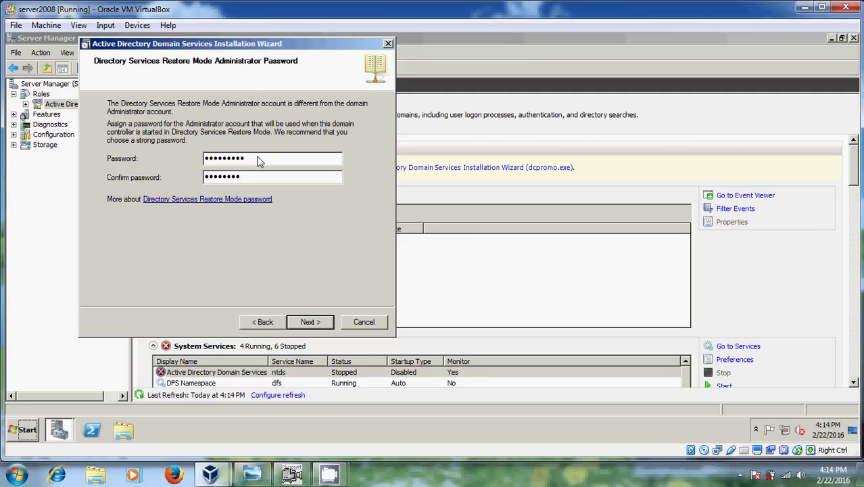
pyautogui.write('•')
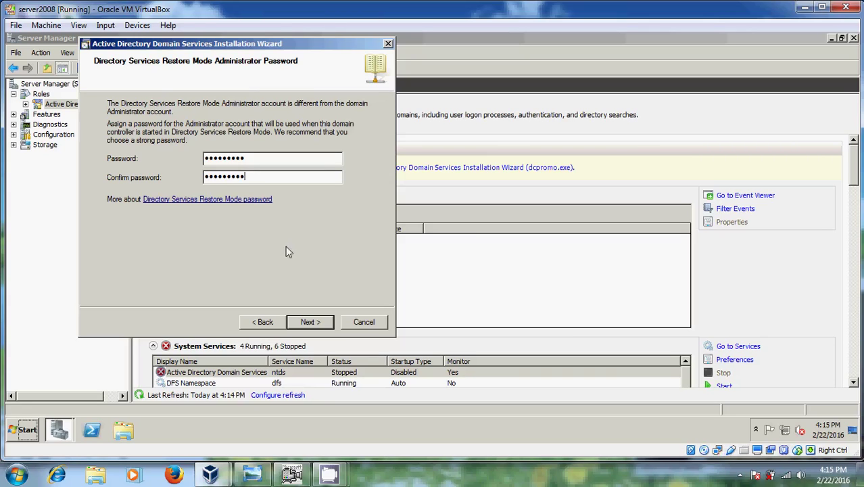
pyautogui.click(318, 324)
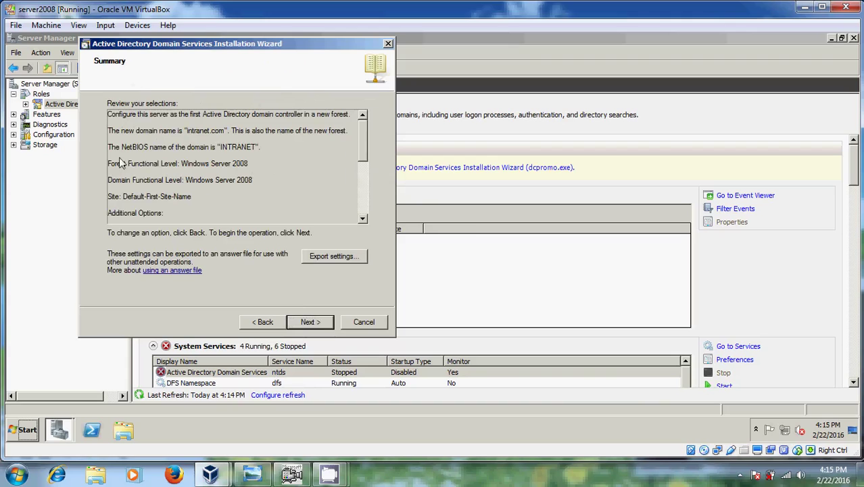
# Confirm the intranet.com forest summary and begin the AD DS installation
pyautogui.click(320, 322)
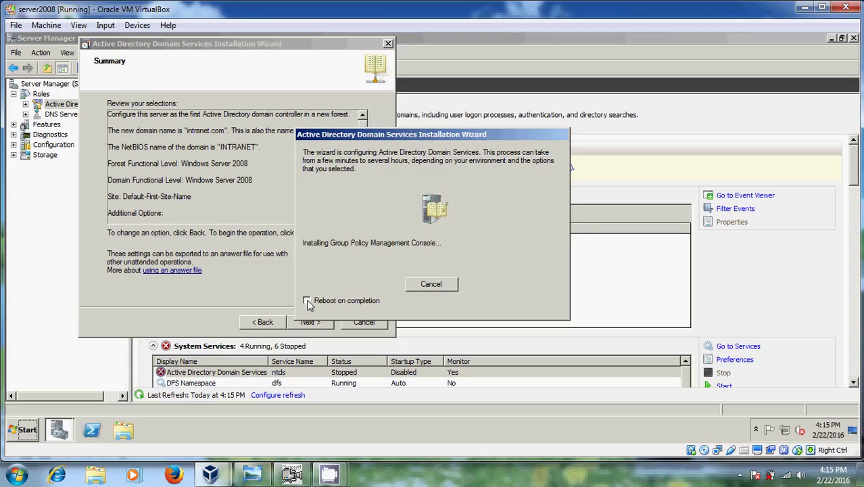
# Tick 'Reboot on completion' in the installation progress dialog
pyautogui.click(308, 302)
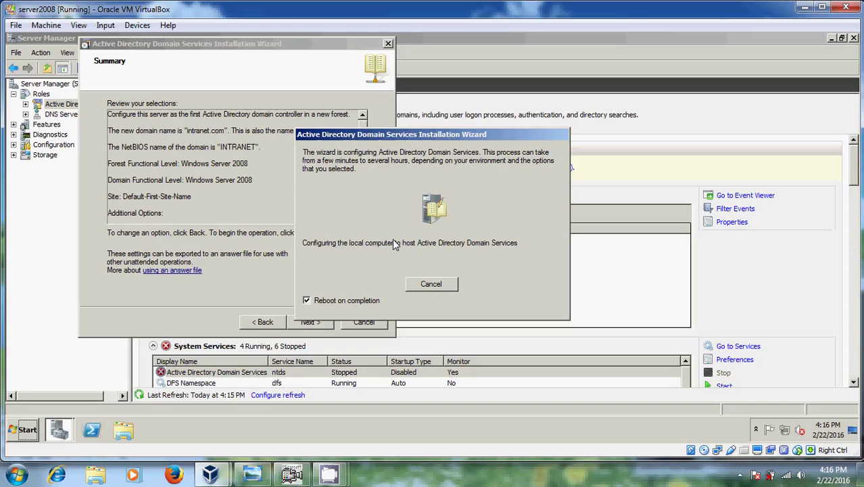
# Restore the screen recorder and pause the recording while the server reboots
pyautogui.moveTo(329, 473)
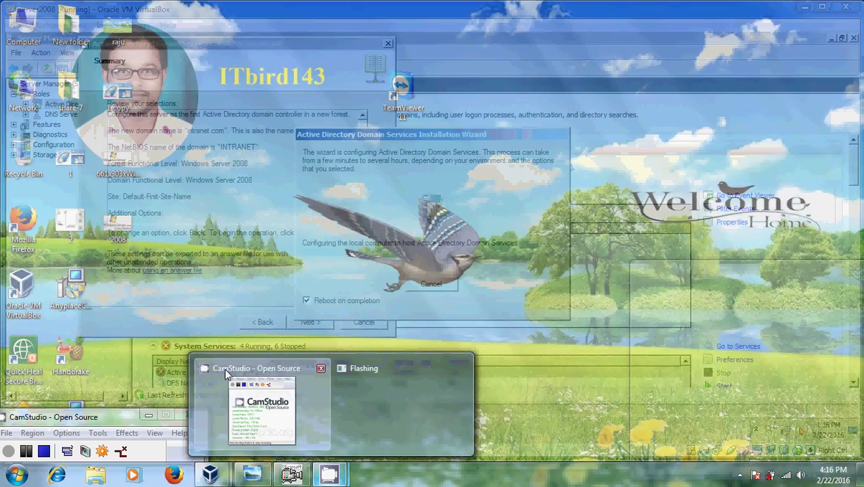
pyautogui.click(229, 373)
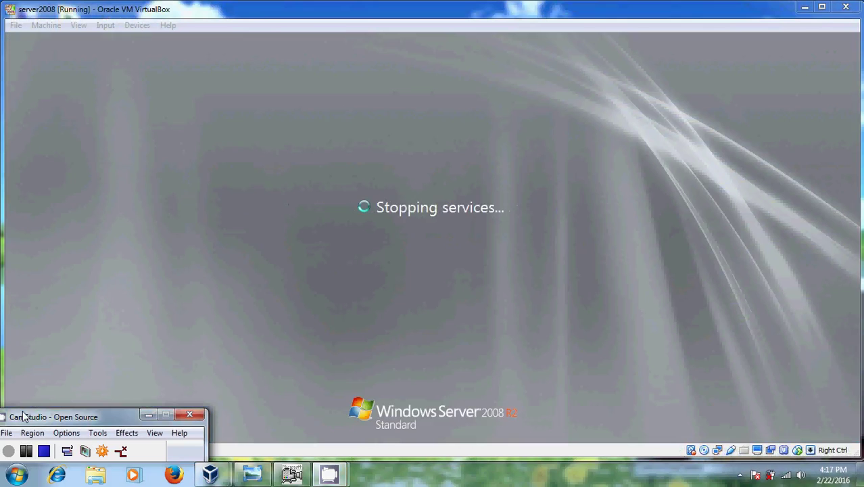
pyautogui.click(26, 451)
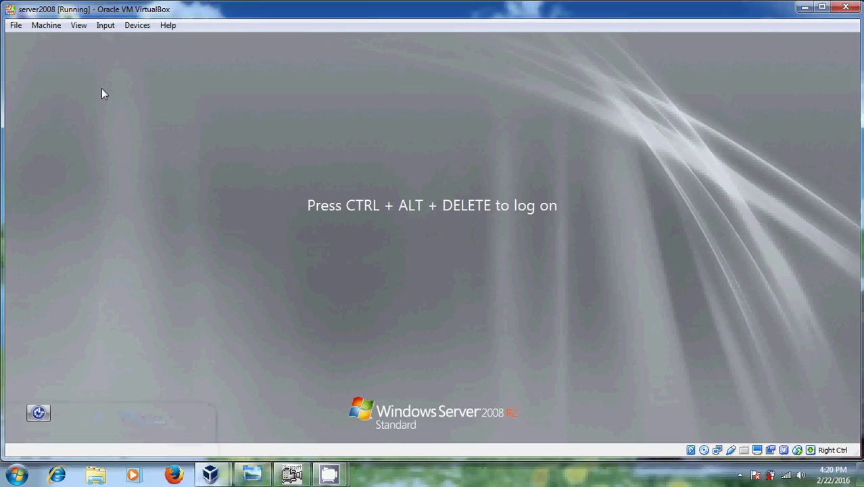
# Send Ctrl-Alt-Del through the VM's Input menu and log on with the administrator password
pyautogui.click(104, 28)
pyautogui.moveTo(170, 42)
pyautogui.click(258, 63)
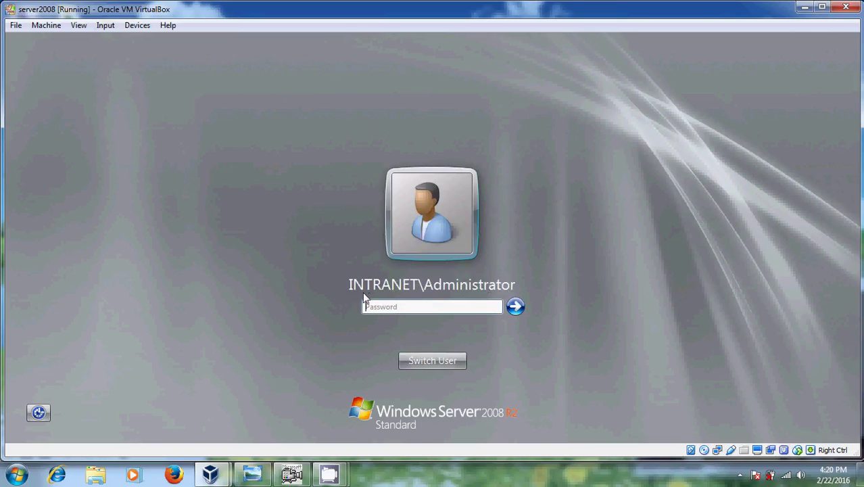
pyautogui.click(410, 313)
pyautogui.write('••••••••')
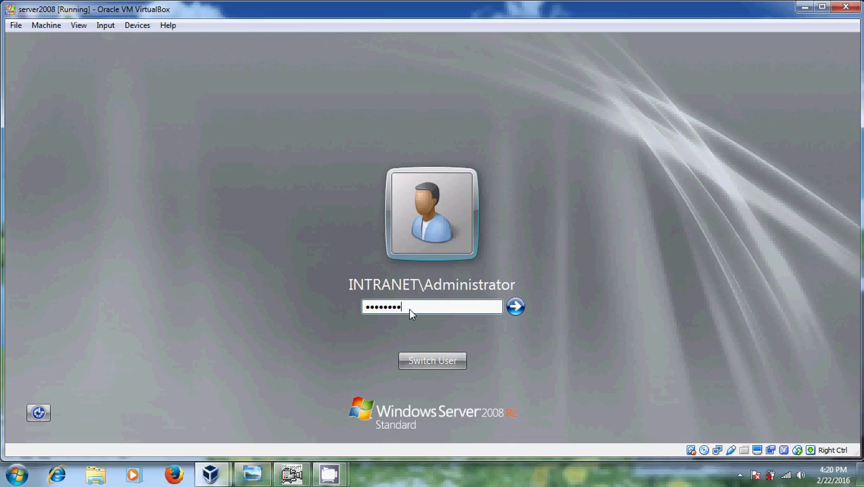
pyautogui.press('Return')
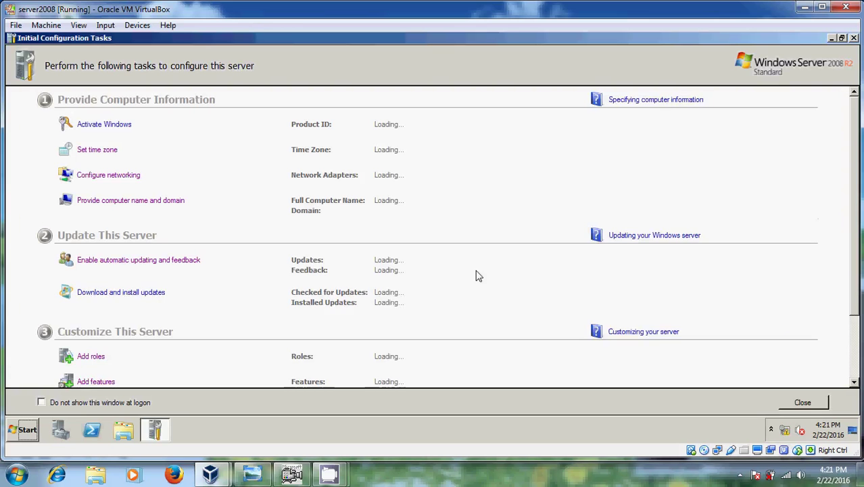
# Close Initial Configuration Tasks and Server Manager, then show Administrative Tools from the Start menu
pyautogui.click(853, 38)
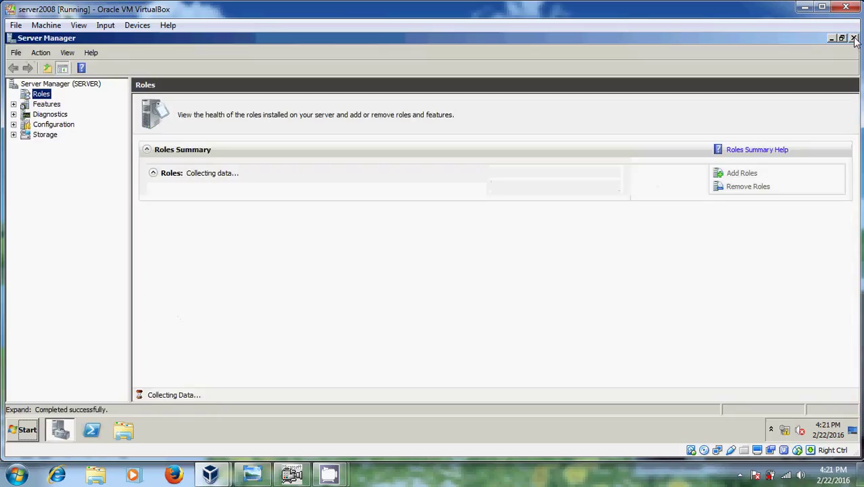
pyautogui.click(854, 38)
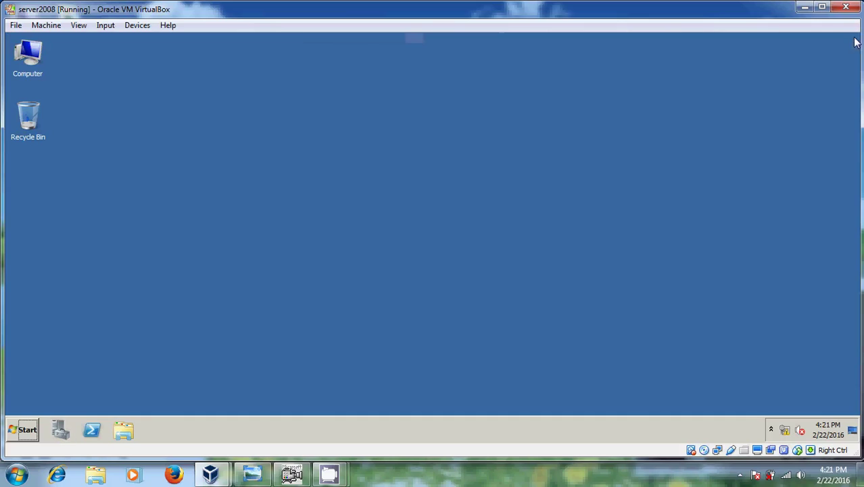
pyautogui.click(29, 431)
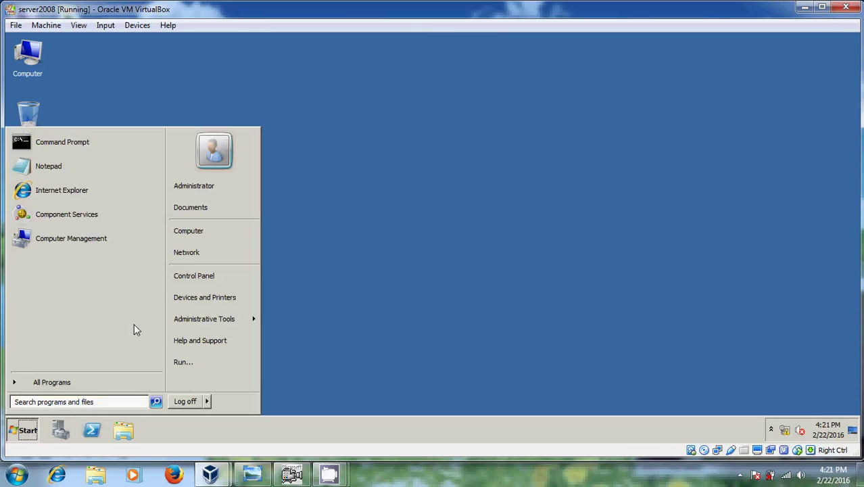
pyautogui.moveTo(231, 325)
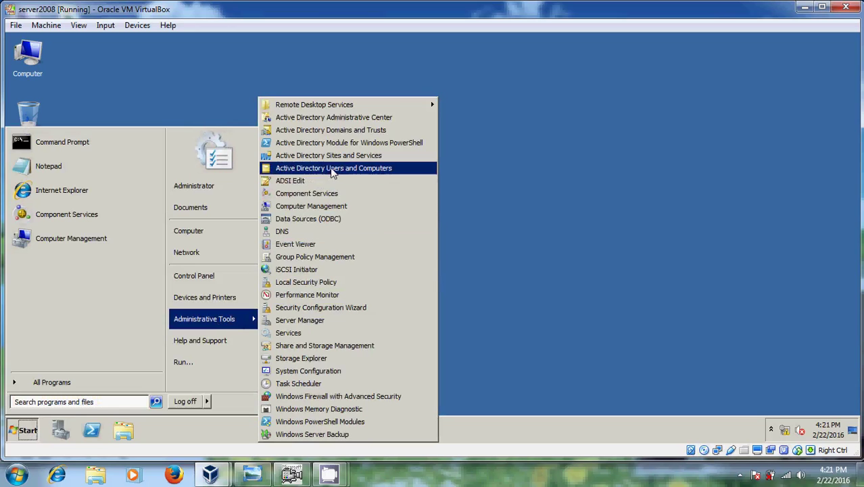
# Open Active Directory Users and Computers, expand intranet.com to view its containers, then close it
pyautogui.click(383, 173)
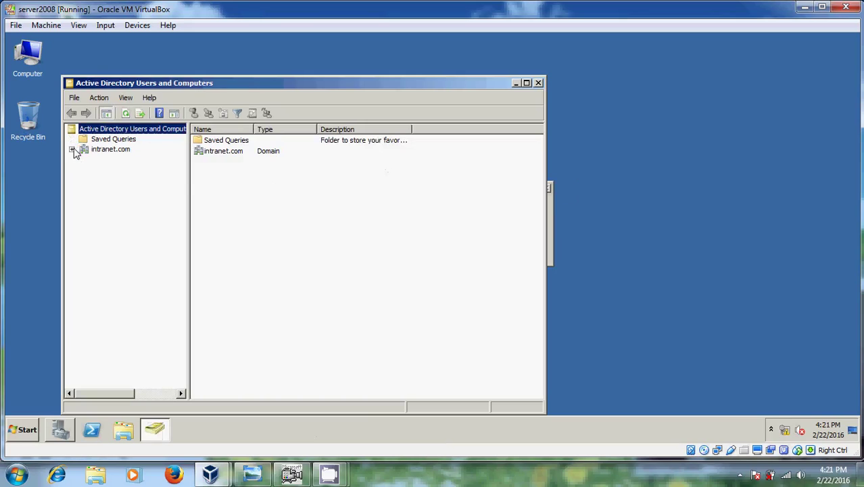
pyautogui.click(71, 150)
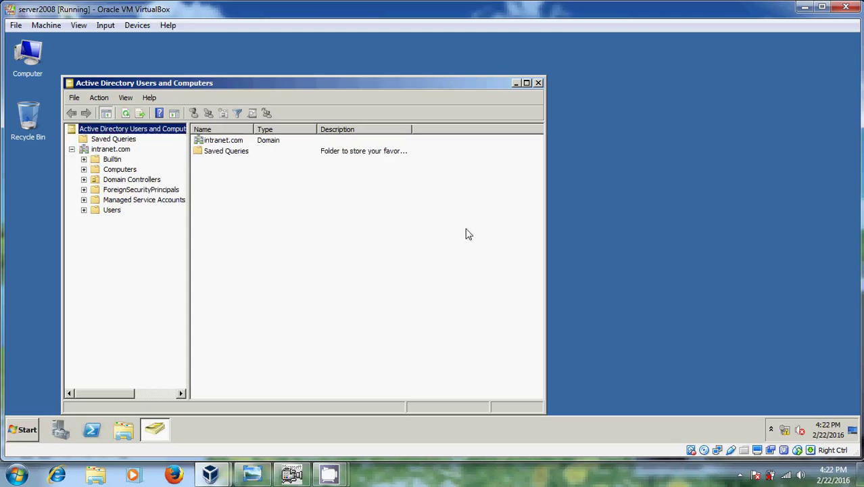
pyautogui.click(539, 83)
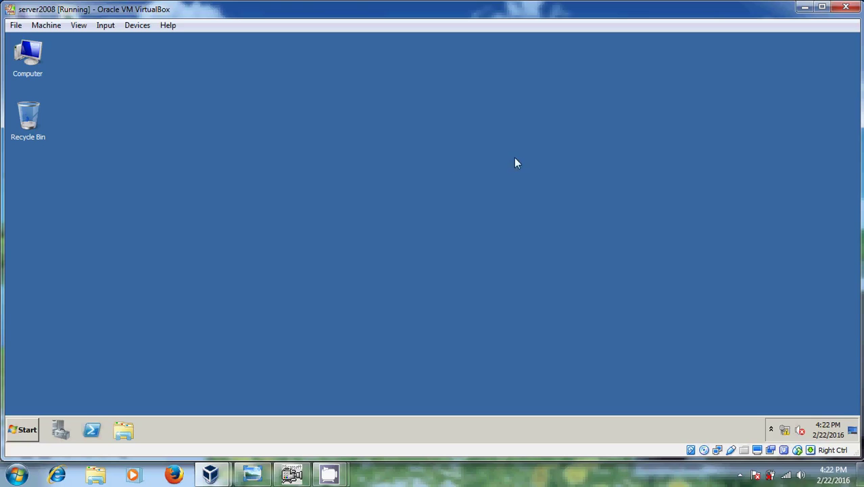
# Minimize the server2008 VM window to reveal the host desktop
pyautogui.click(805, 8)
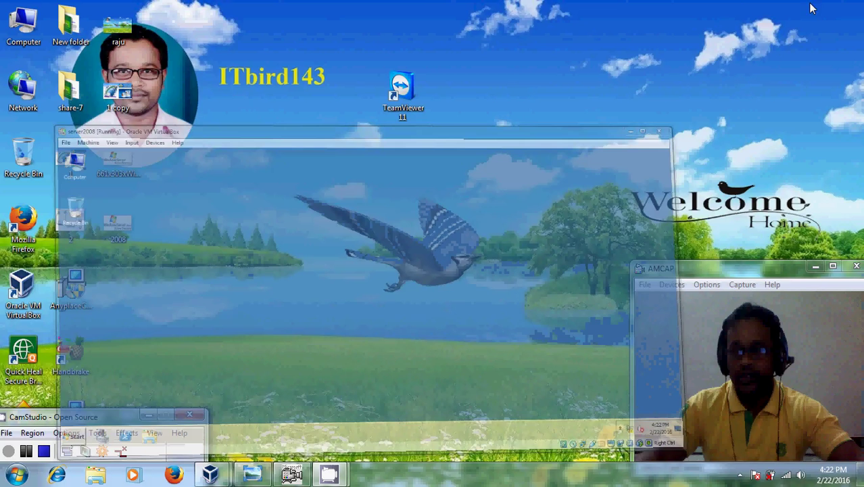